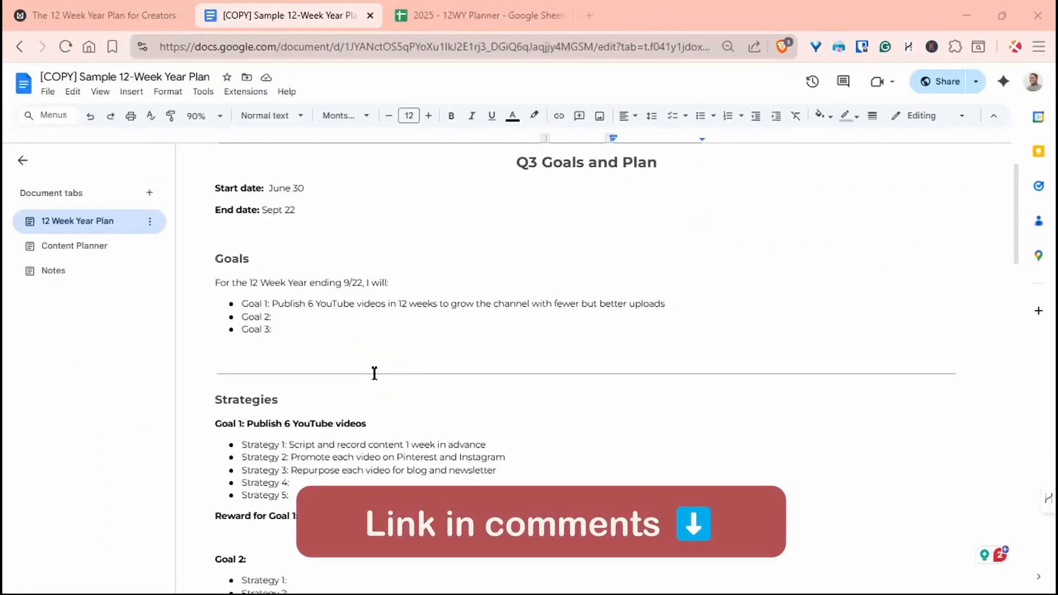
Step: Review the 12 Week Year Plan tab's dates, goals, strategies and the tactics tables for each goal
{"action": "scroll", "coordinate": [374, 374], "scroll_direction": "down", "scroll_amount": 15}
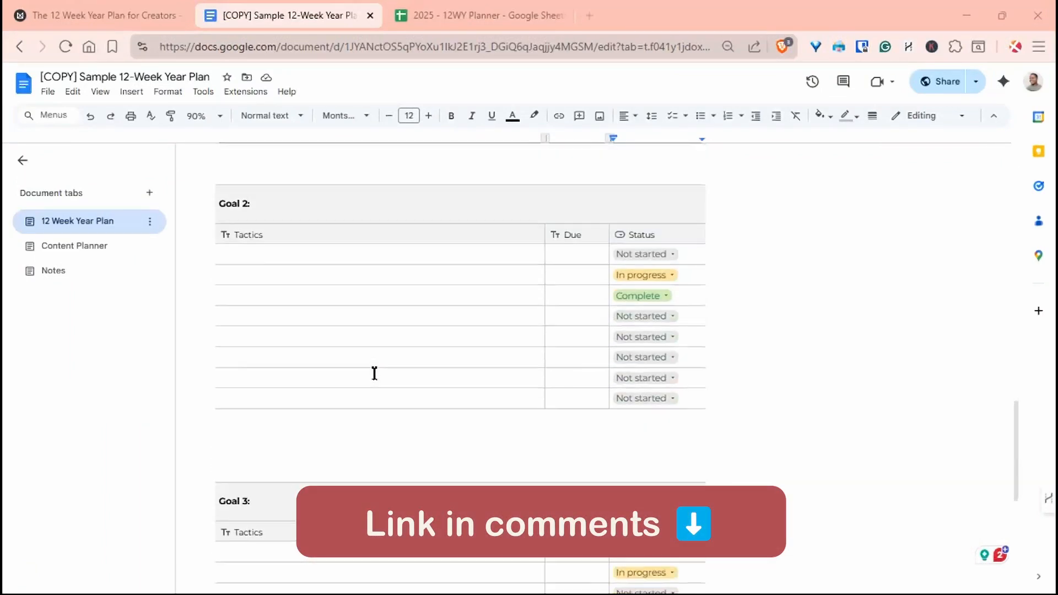
{"action": "scroll", "coordinate": [374, 373], "scroll_direction": "down", "scroll_amount": 2}
{"action": "scroll", "coordinate": [375, 374], "scroll_direction": "up", "scroll_amount": 5}
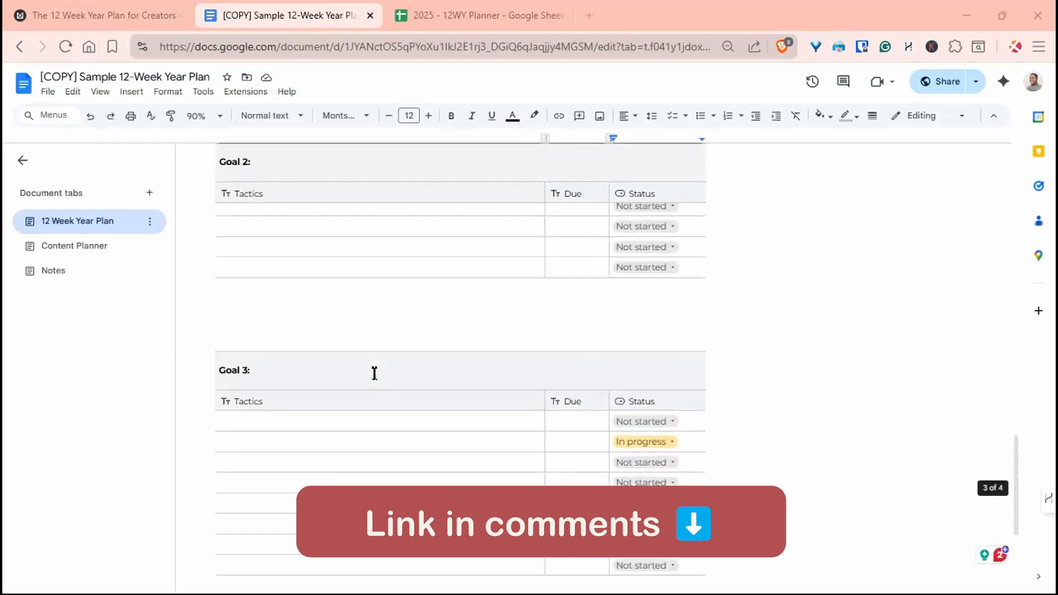
{"action": "scroll", "coordinate": [374, 374], "scroll_direction": "up", "scroll_amount": 15}
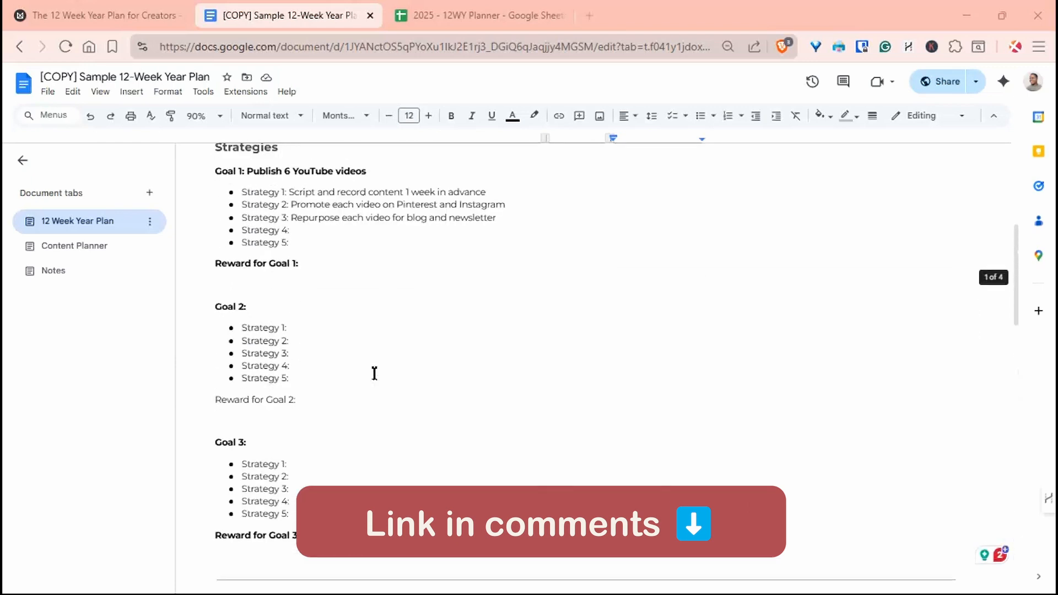
{"action": "scroll", "coordinate": [374, 373], "scroll_direction": "up", "scroll_amount": 2}
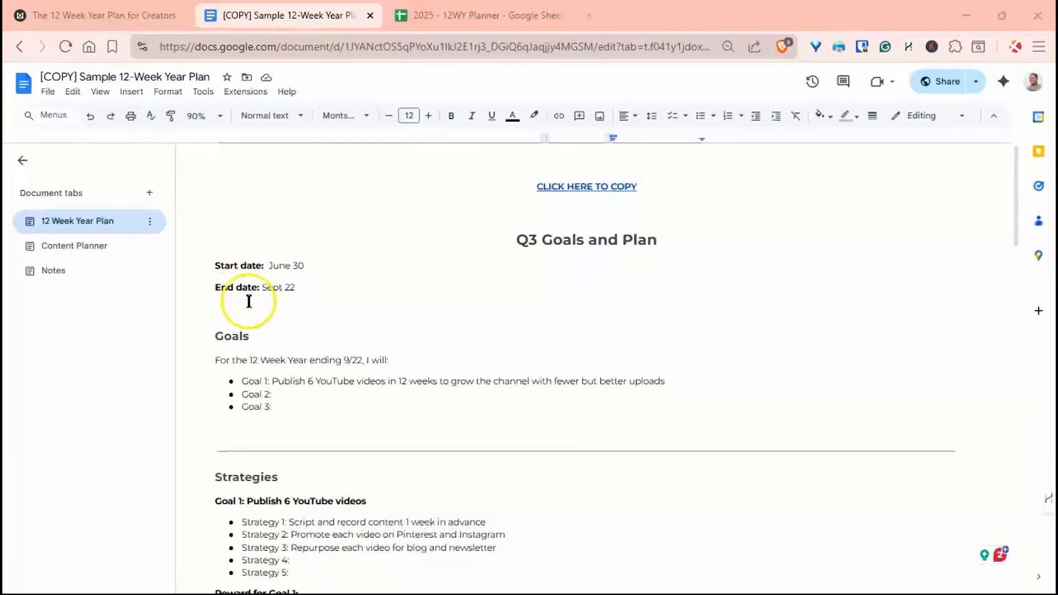
{"action": "scroll", "coordinate": [293, 349], "scroll_direction": "down", "scroll_amount": 3}
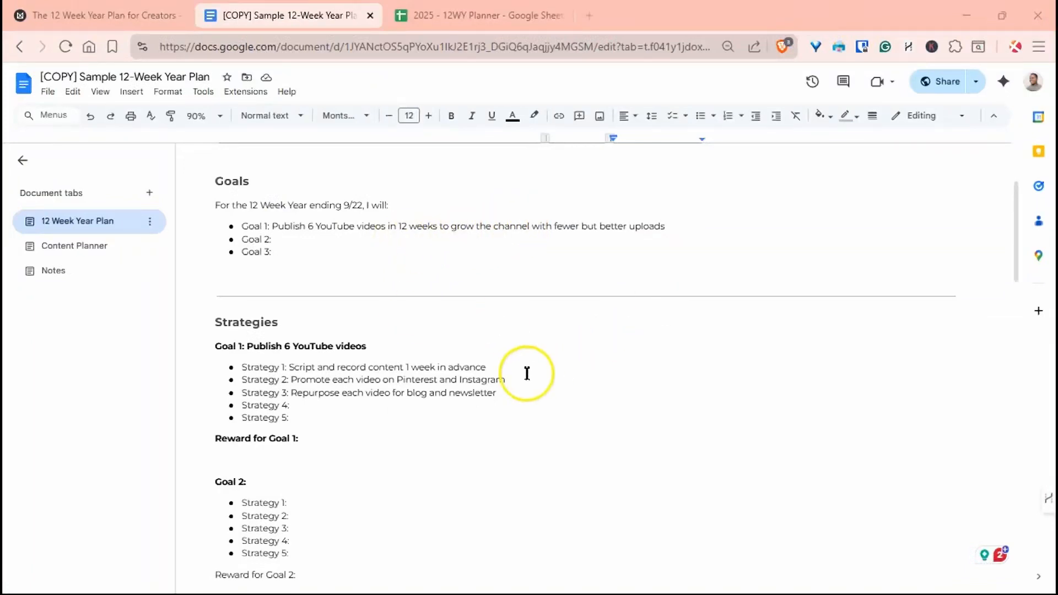
{"action": "scroll", "coordinate": [492, 359], "scroll_direction": "down", "scroll_amount": 3}
{"action": "scroll", "coordinate": [493, 359], "scroll_direction": "down", "scroll_amount": 3}
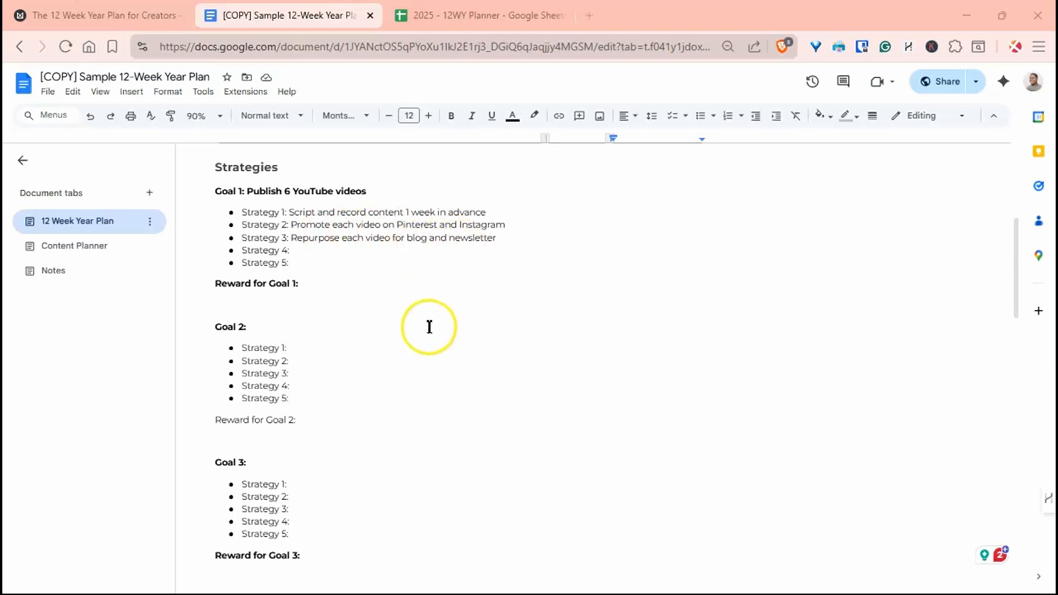
{"action": "scroll", "coordinate": [429, 327], "scroll_direction": "down", "scroll_amount": 8}
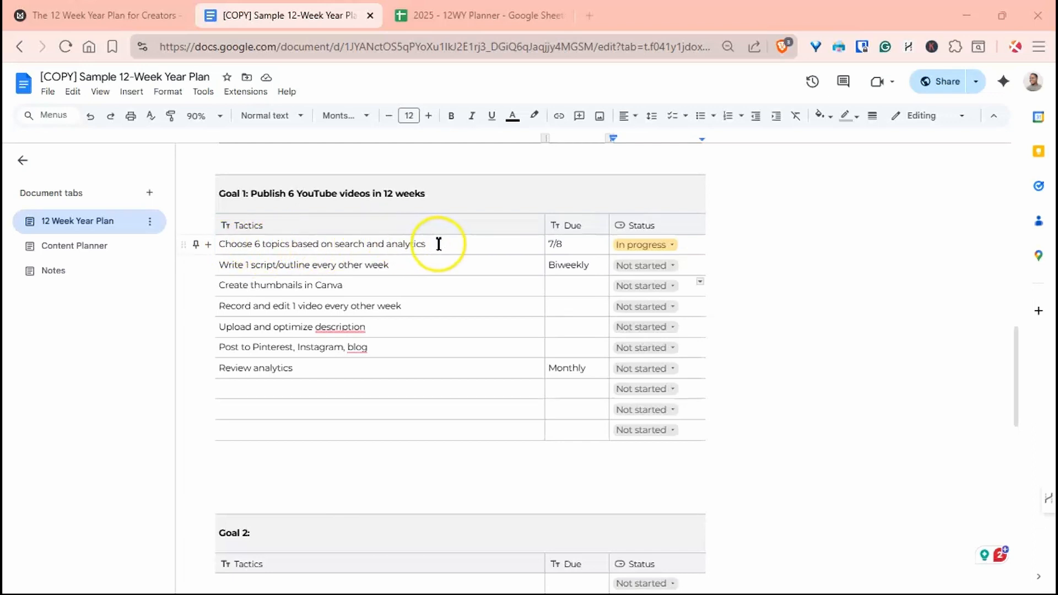
Step: View the status options available for the tactic "Choose 6 topics based on search and analytics" in the Goal 1 table
{"action": "left_click", "coordinate": [645, 244]}
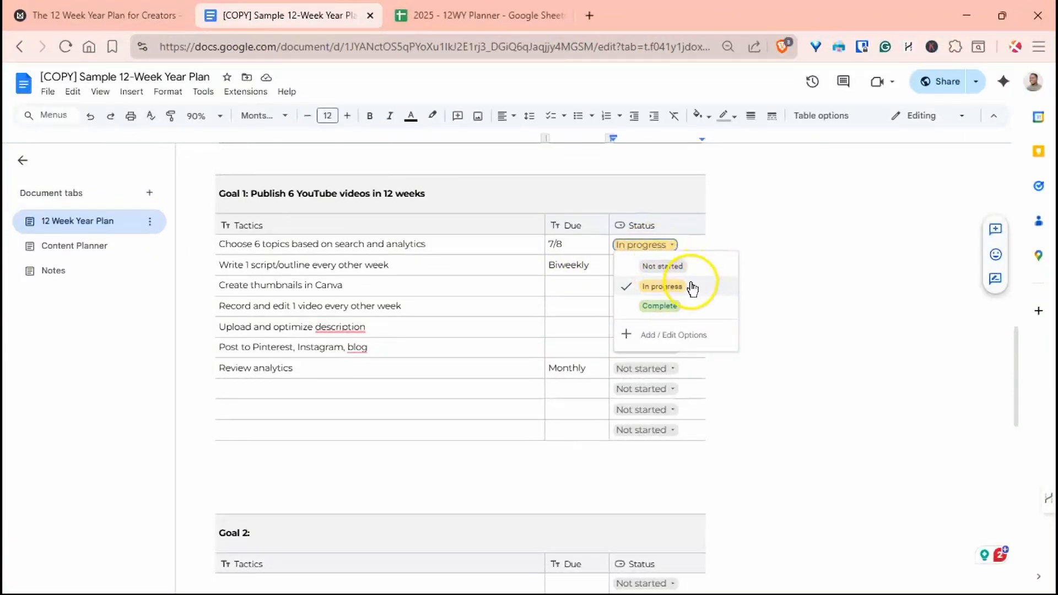
{"action": "left_click", "coordinate": [312, 249]}
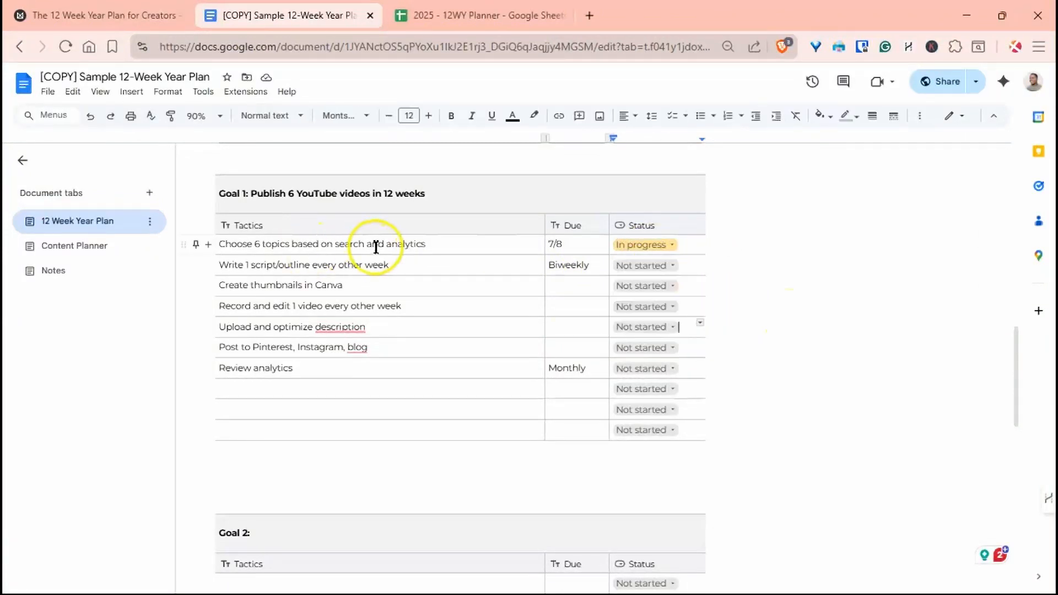
{"action": "left_click", "coordinate": [649, 246]}
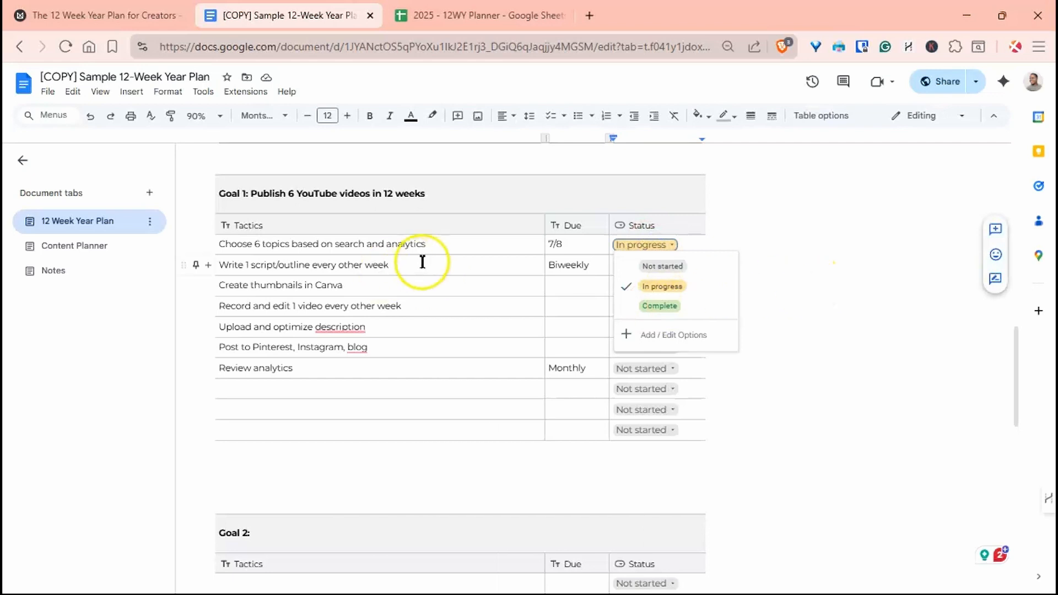
{"action": "left_click", "coordinate": [779, 389]}
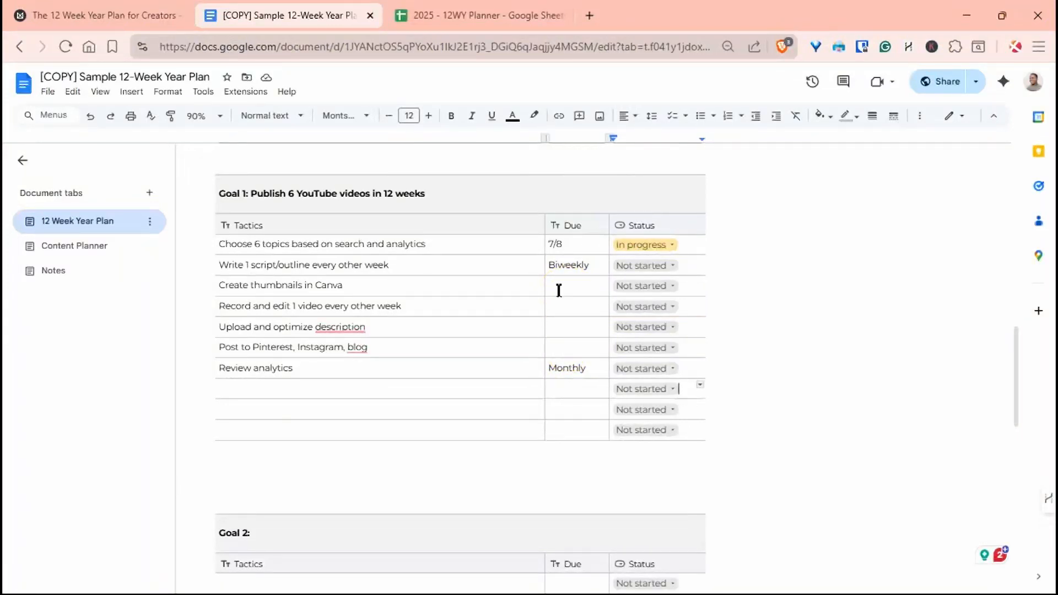
Step: Compare the Pages and Pageless formats in the page setup and leave it without applying changes
{"action": "scroll", "coordinate": [563, 290], "scroll_direction": "down", "scroll_amount": 10}
{"action": "scroll", "coordinate": [786, 468], "scroll_direction": "down", "scroll_amount": 10}
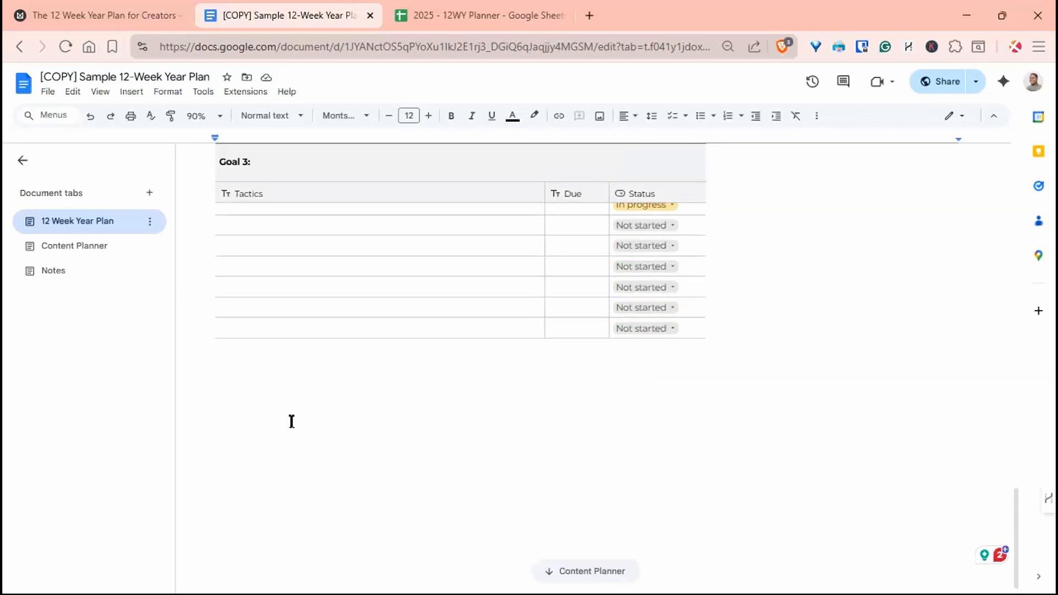
{"action": "left_click", "coordinate": [48, 92]}
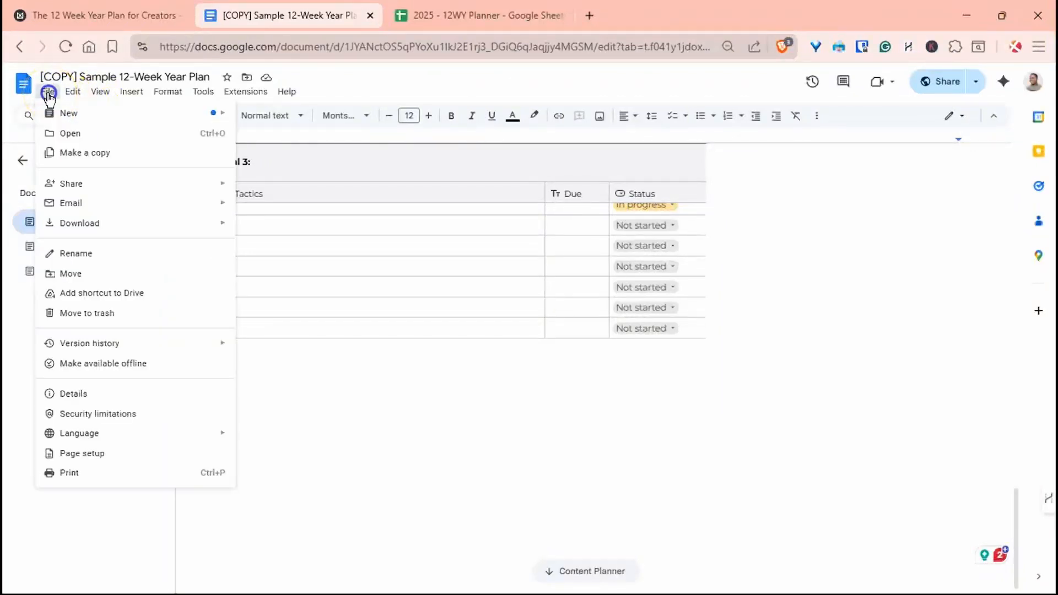
{"action": "left_click", "coordinate": [110, 455]}
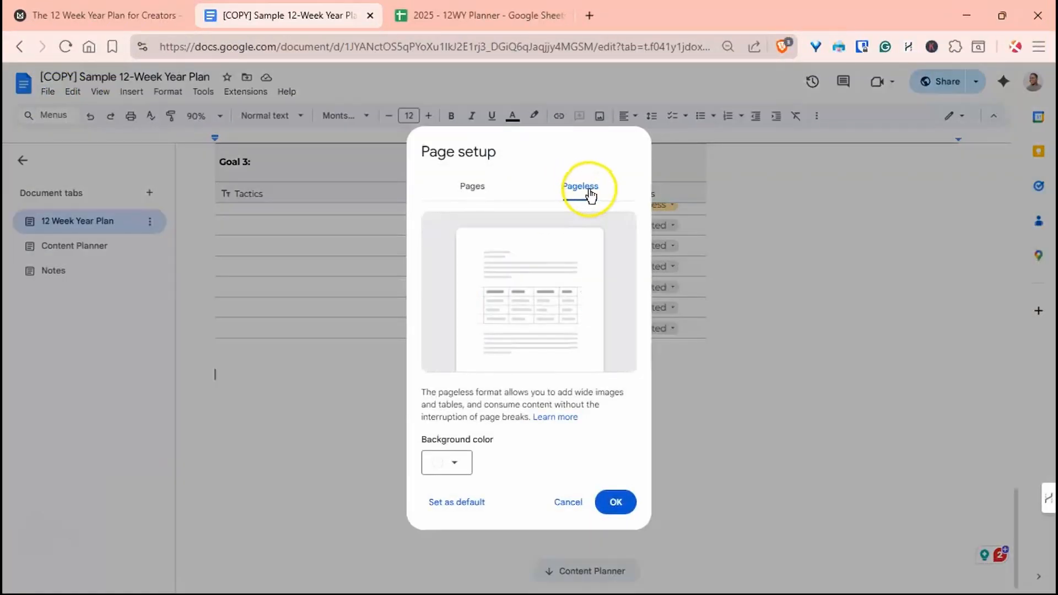
{"action": "left_click", "coordinate": [489, 188]}
{"action": "left_click", "coordinate": [586, 212]}
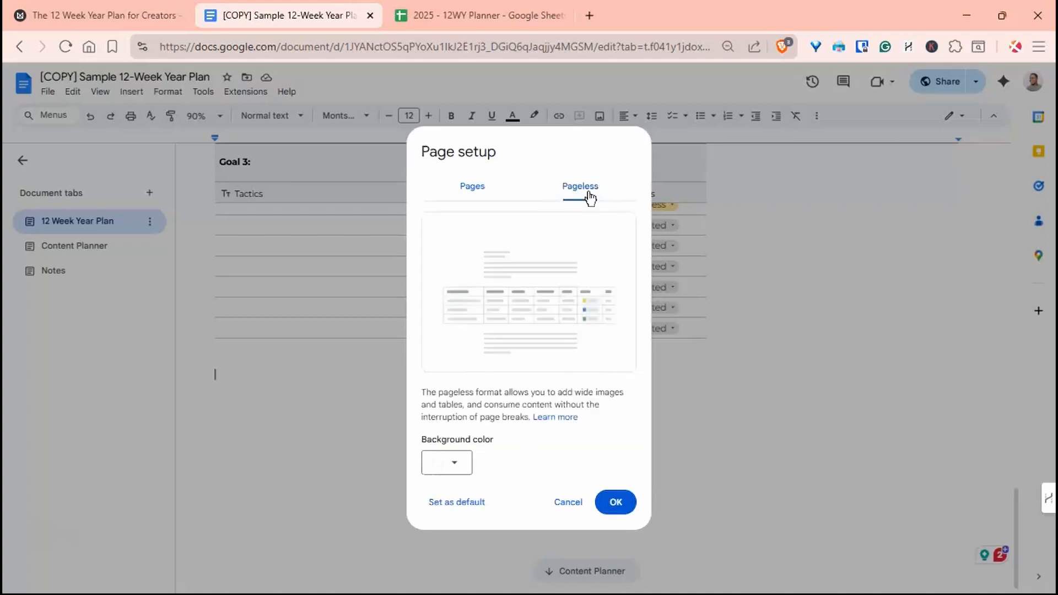
{"action": "left_click", "coordinate": [566, 503]}
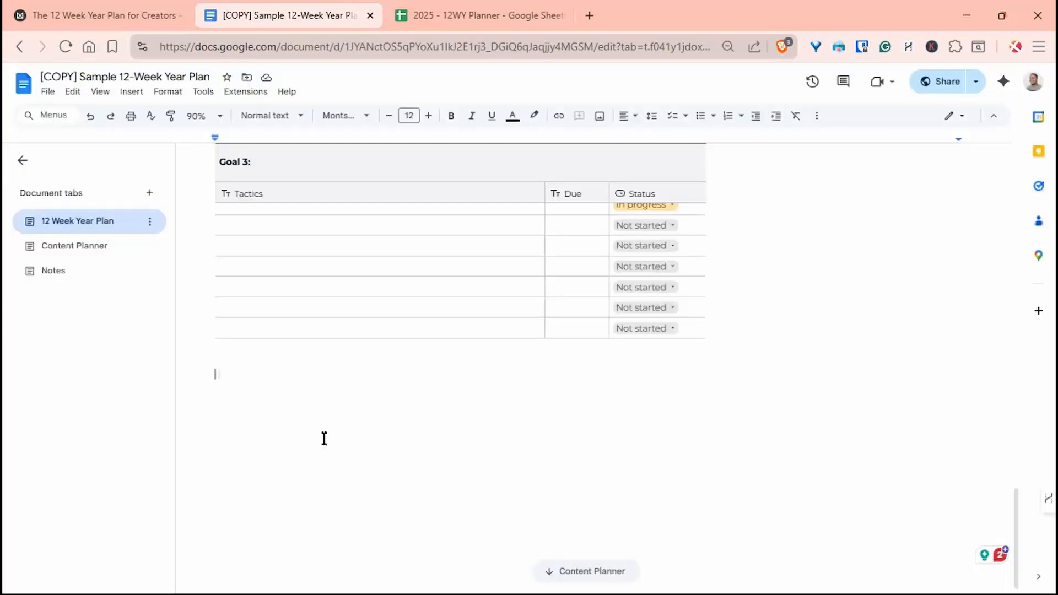
Step: Browse the building blocks and insert a Simple decision log table below the Goal 3 table
{"action": "left_click", "coordinate": [132, 92]}
{"action": "mouse_move", "coordinate": [187, 329]}
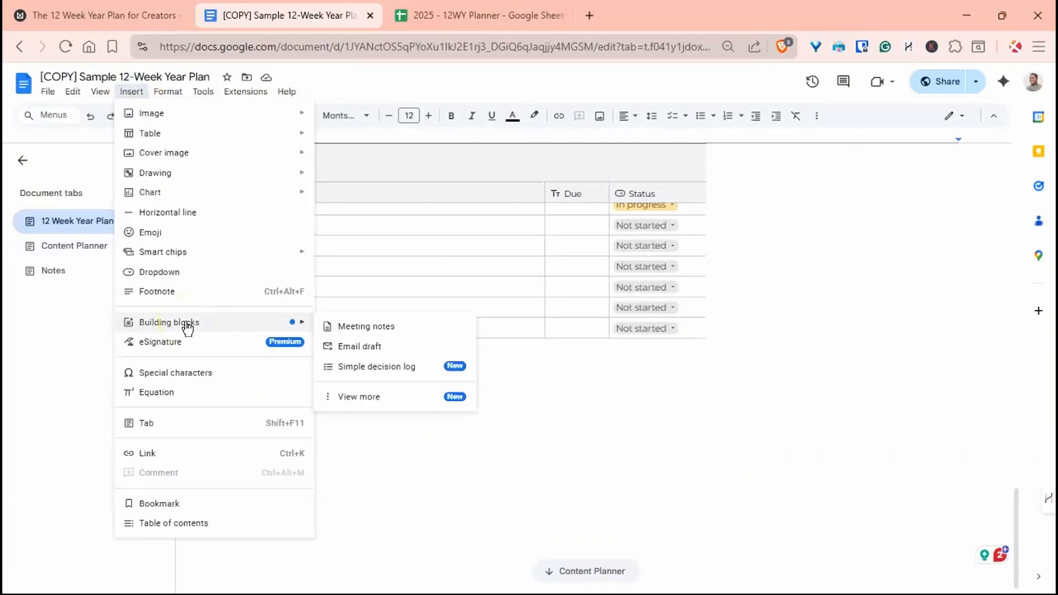
{"action": "left_click", "coordinate": [376, 377]}
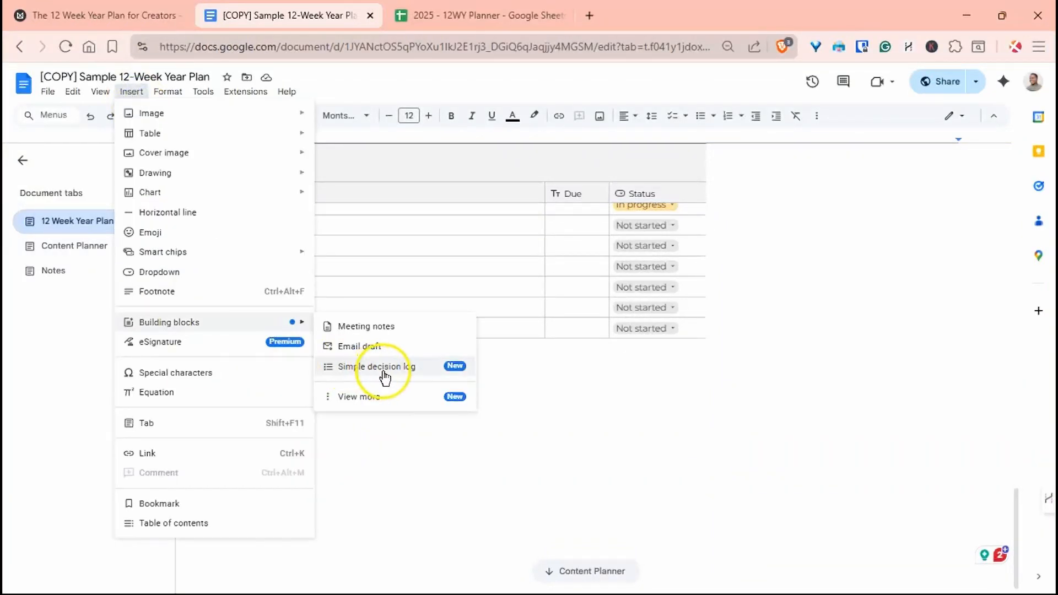
{"action": "left_click", "coordinate": [367, 398]}
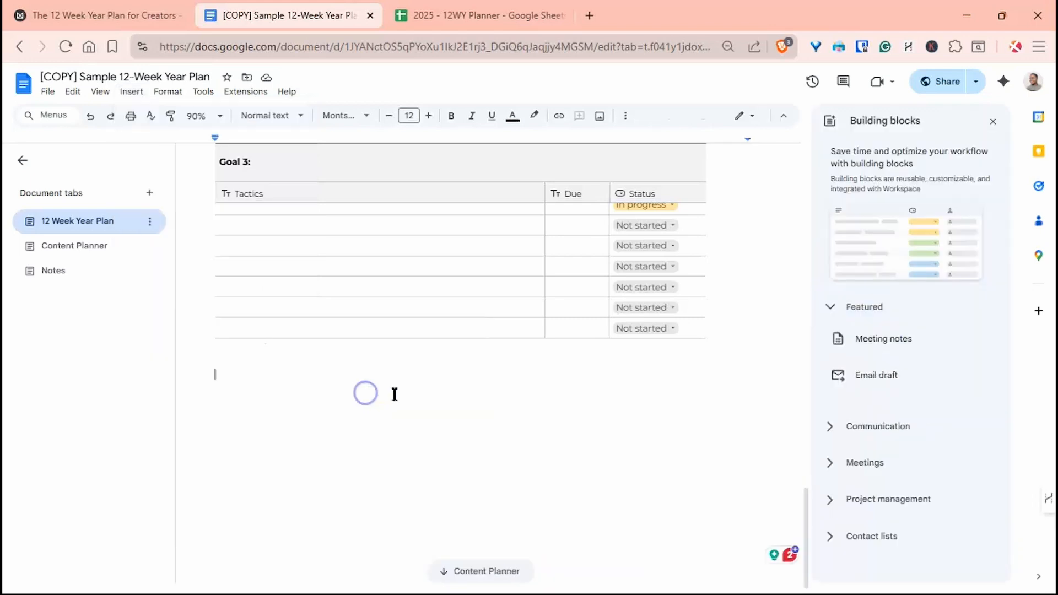
{"action": "left_click", "coordinate": [898, 385]}
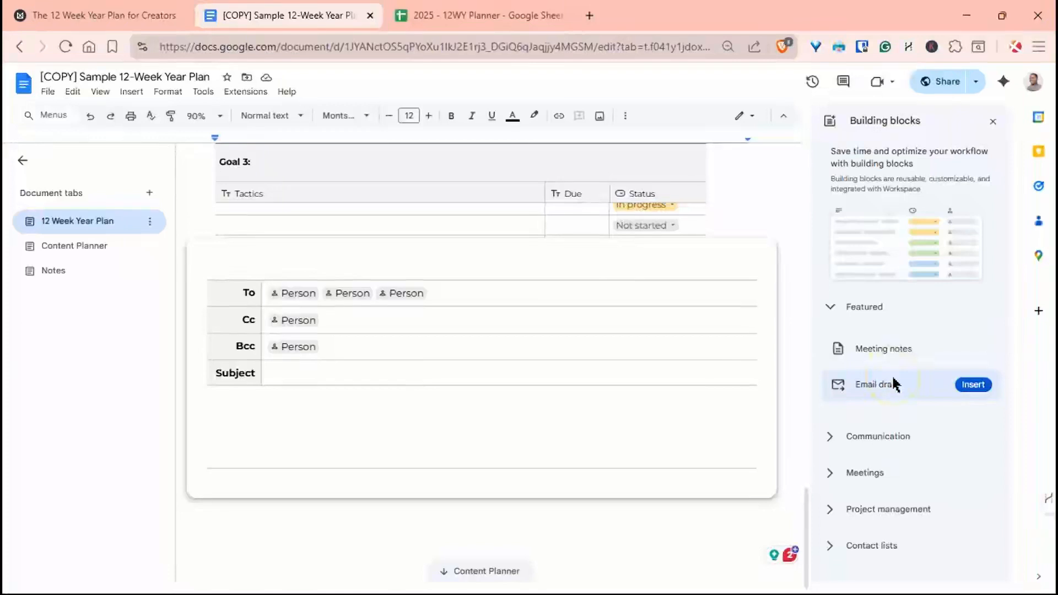
{"action": "left_click", "coordinate": [888, 509]}
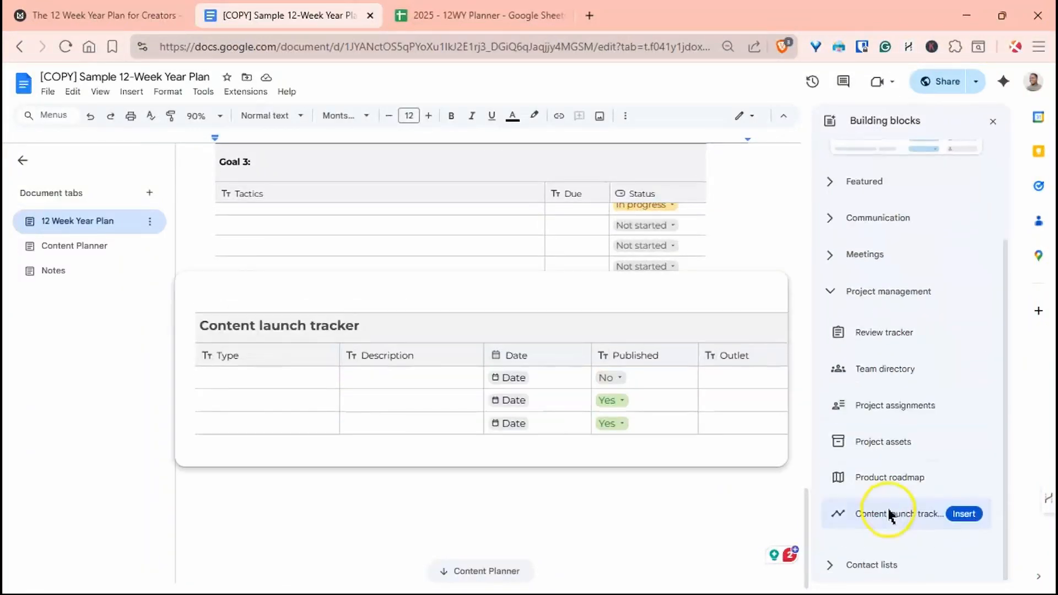
{"action": "left_click", "coordinate": [884, 365]}
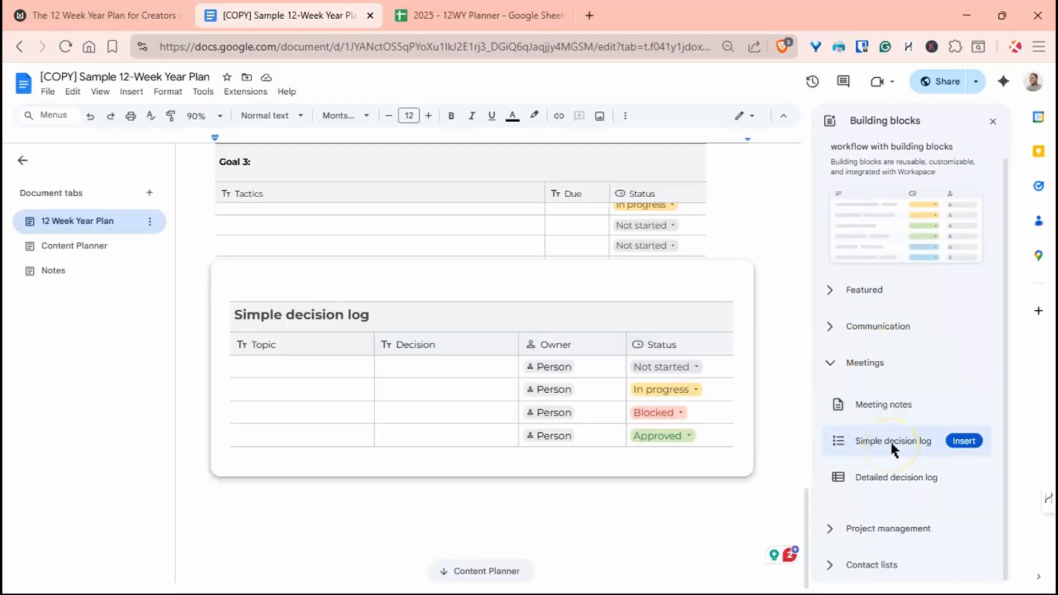
{"action": "left_click", "coordinate": [890, 440]}
Step: Retitle the decision log table "Goal 1" and rename its Topic and Decision column headers to "Tactic" and "Due dat"
{"action": "left_click_drag", "start_coordinate": [474, 328], "coordinate": [359, 314]}
{"action": "type", "text": "Goal 1"}
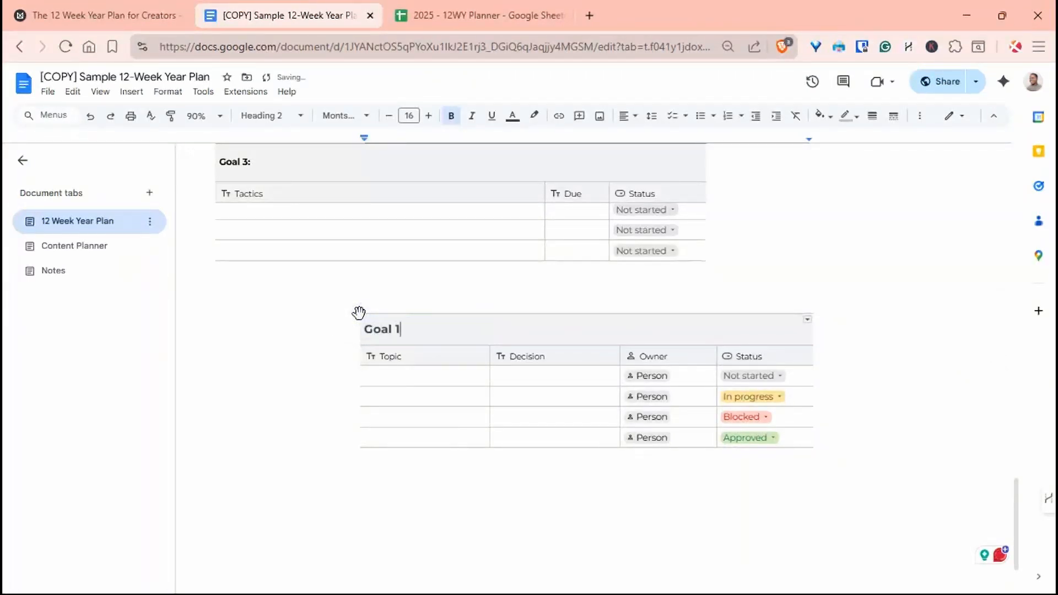
{"action": "double_click", "coordinate": [393, 355]}
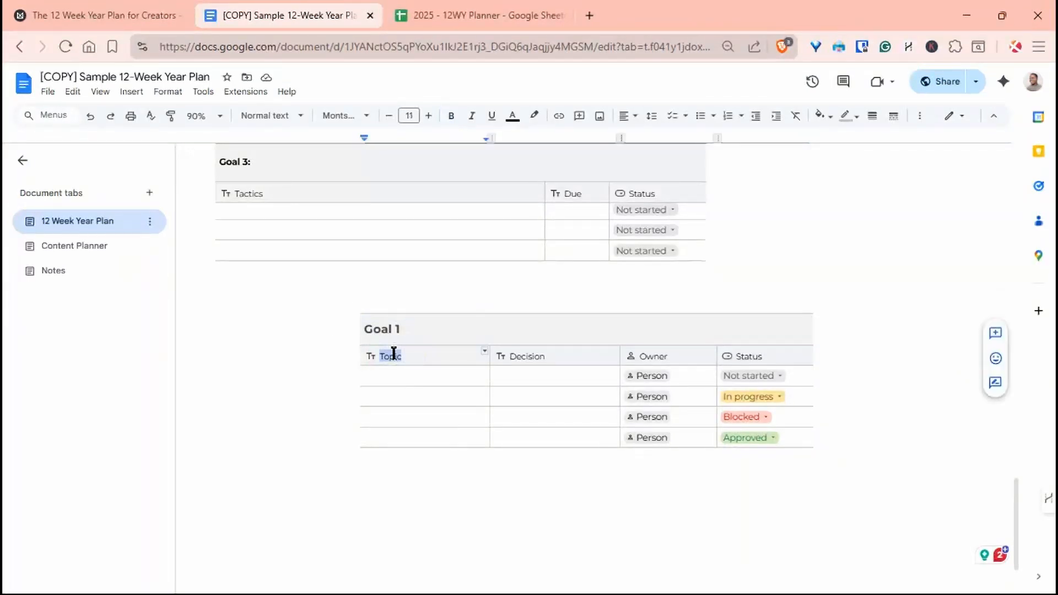
{"action": "type", "text": "Tact"}
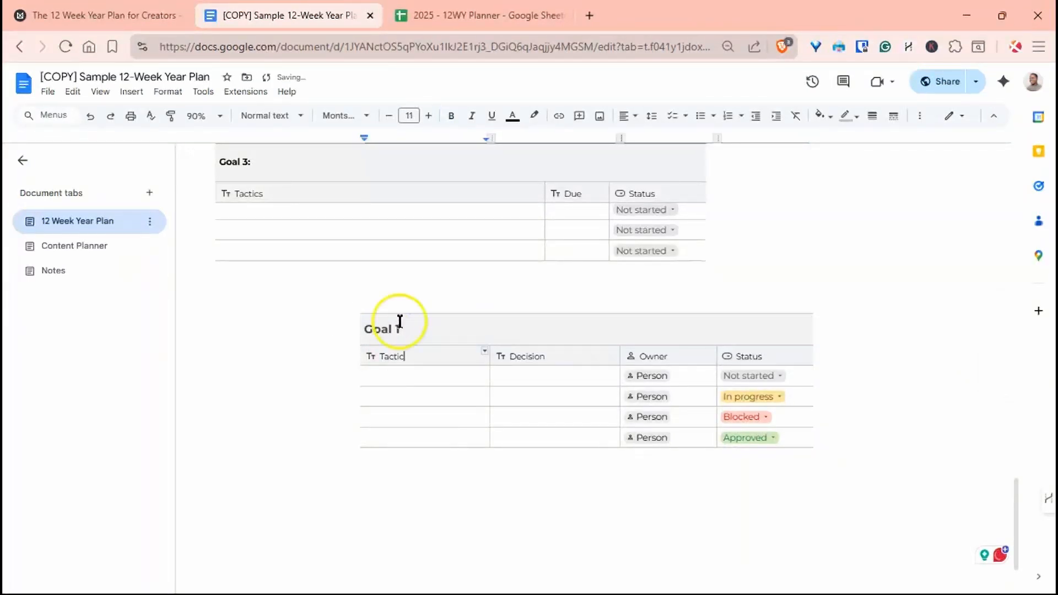
{"action": "double_click", "coordinate": [524, 354]}
{"action": "type", "text": "D"}
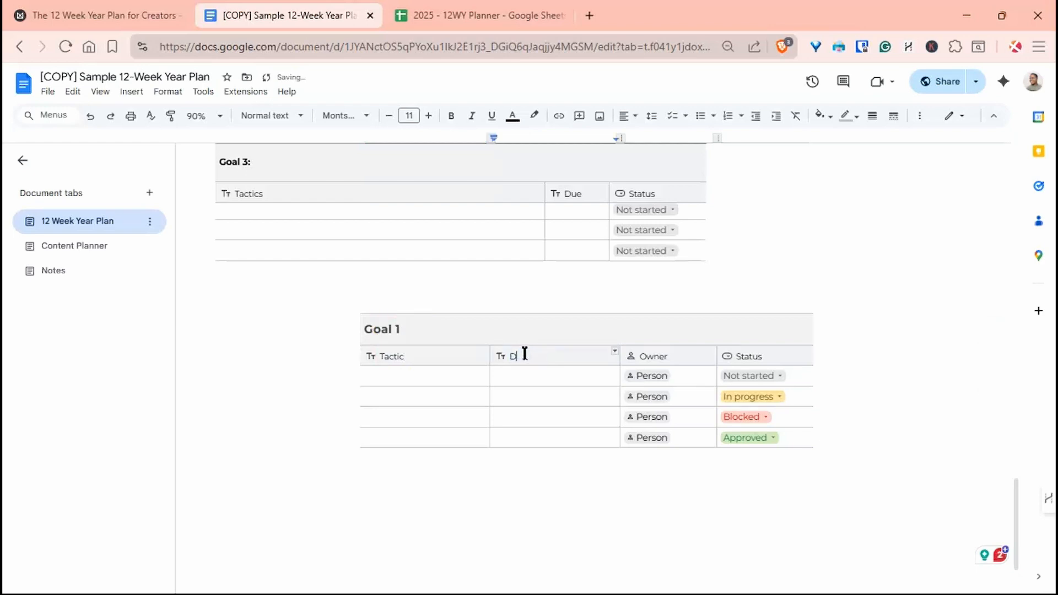
{"action": "type", "text": "ue d"}
{"action": "type", "text": "at"}
Step: Delete the Owner column from the new Goal 1 table
{"action": "right_click", "coordinate": [675, 359]}
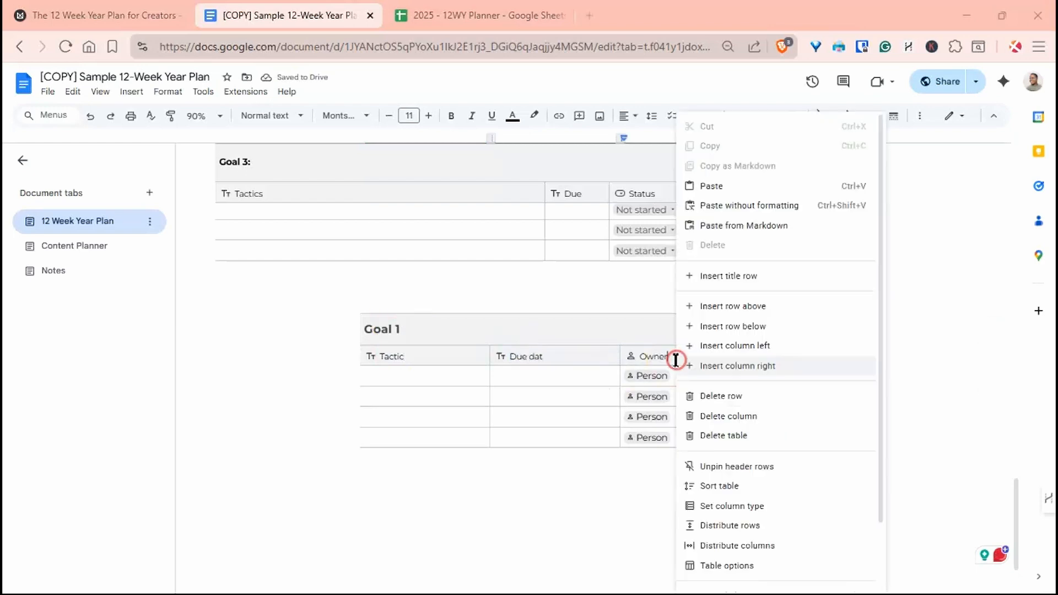
{"action": "left_click", "coordinate": [675, 360]}
{"action": "right_click", "coordinate": [675, 361]}
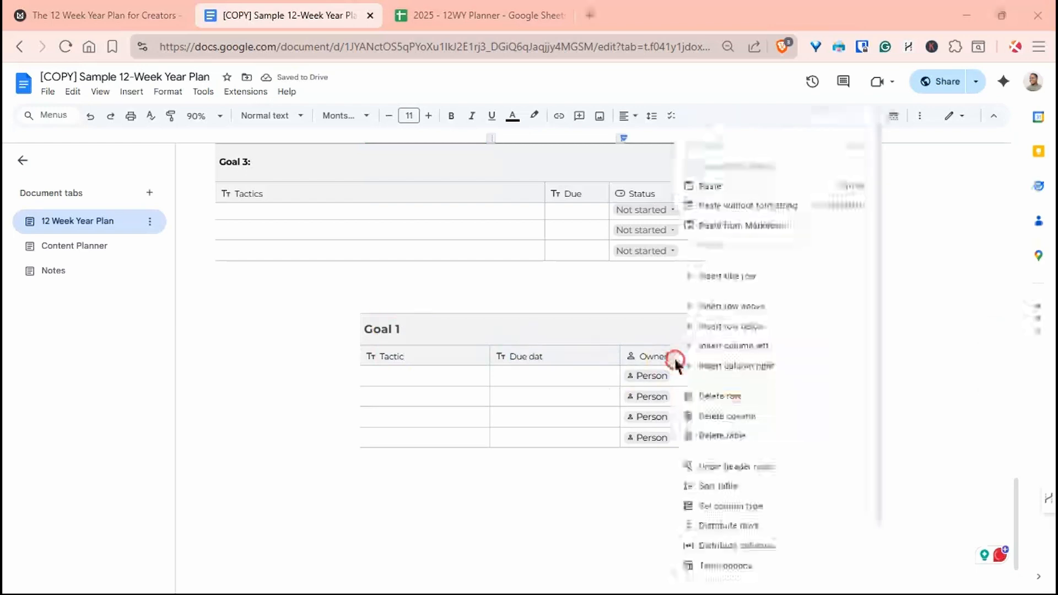
{"action": "left_click", "coordinate": [726, 417]}
Step: Remove the Blocked status option, rename Approved to Complete, and apply this to all matching dropdowns, replacing Blocked with Not started
{"action": "left_click", "coordinate": [710, 375]}
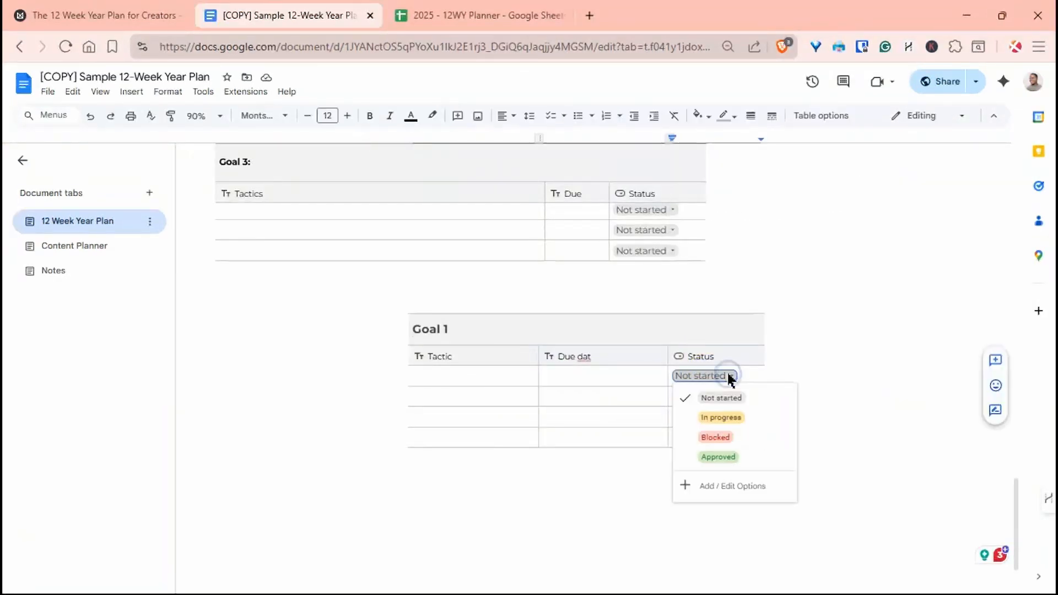
{"action": "left_click", "coordinate": [717, 491]}
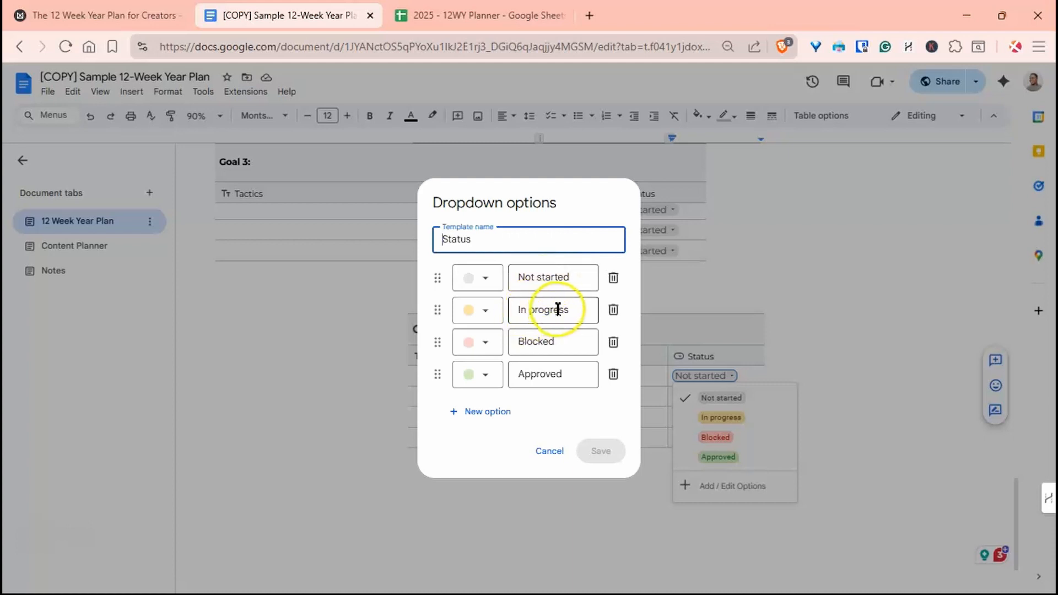
{"action": "left_click", "coordinate": [613, 342]}
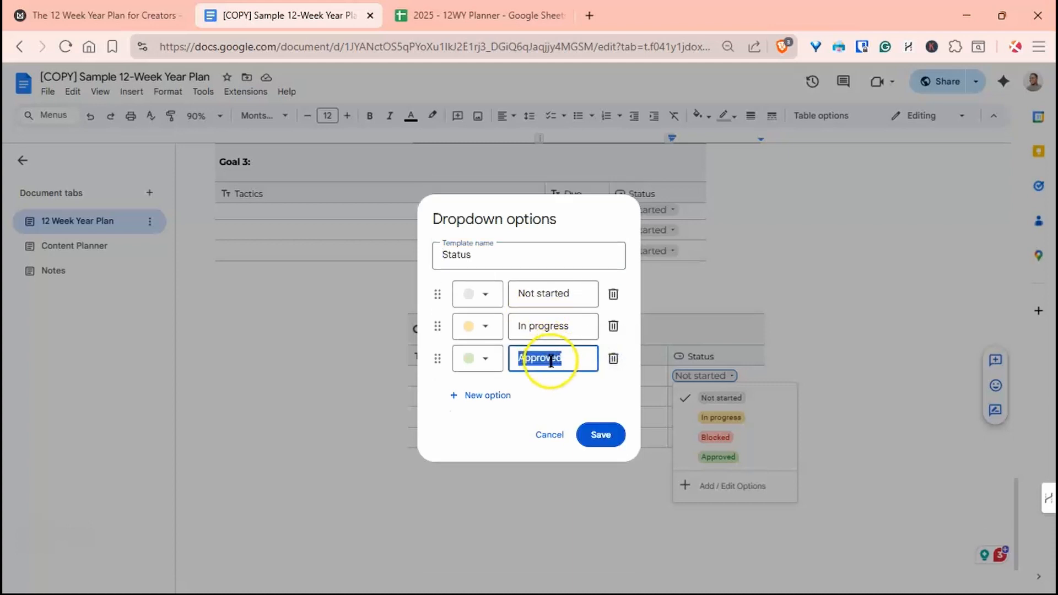
{"action": "key", "text": "BackSpace"}
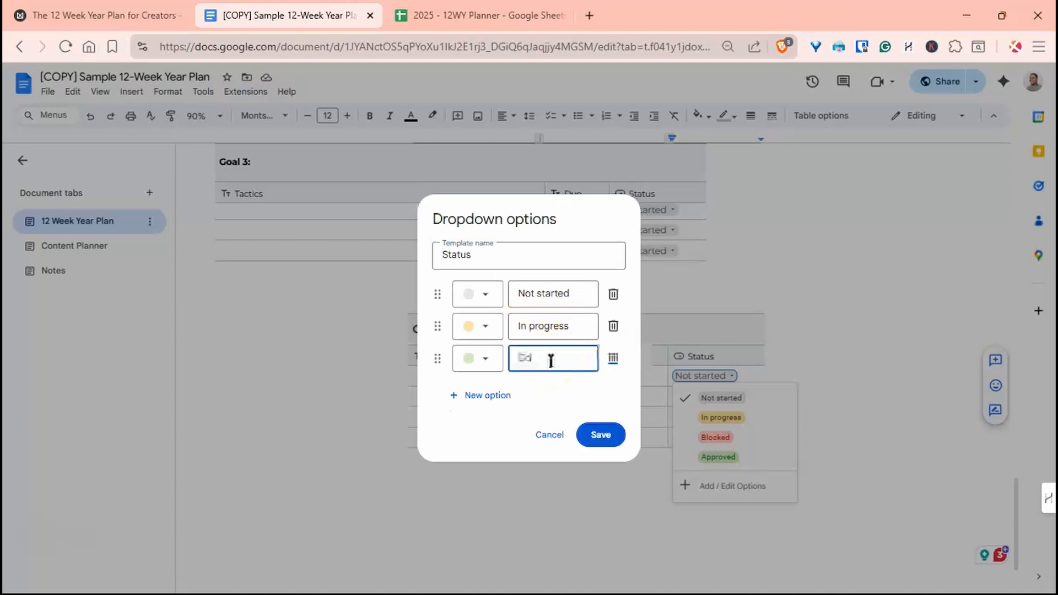
{"action": "left_click", "coordinate": [589, 434]}
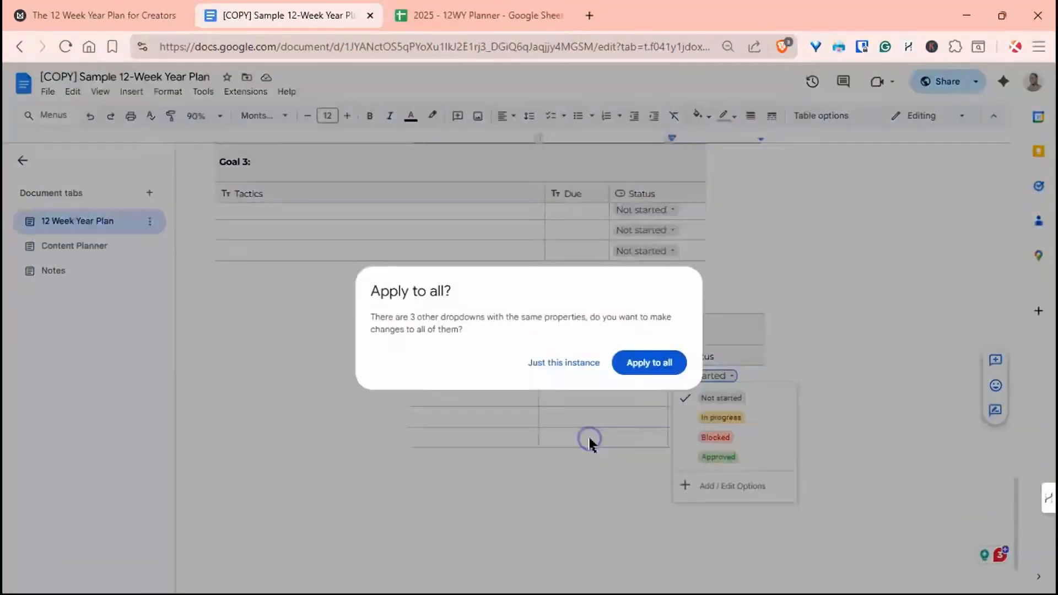
{"action": "left_click", "coordinate": [641, 374]}
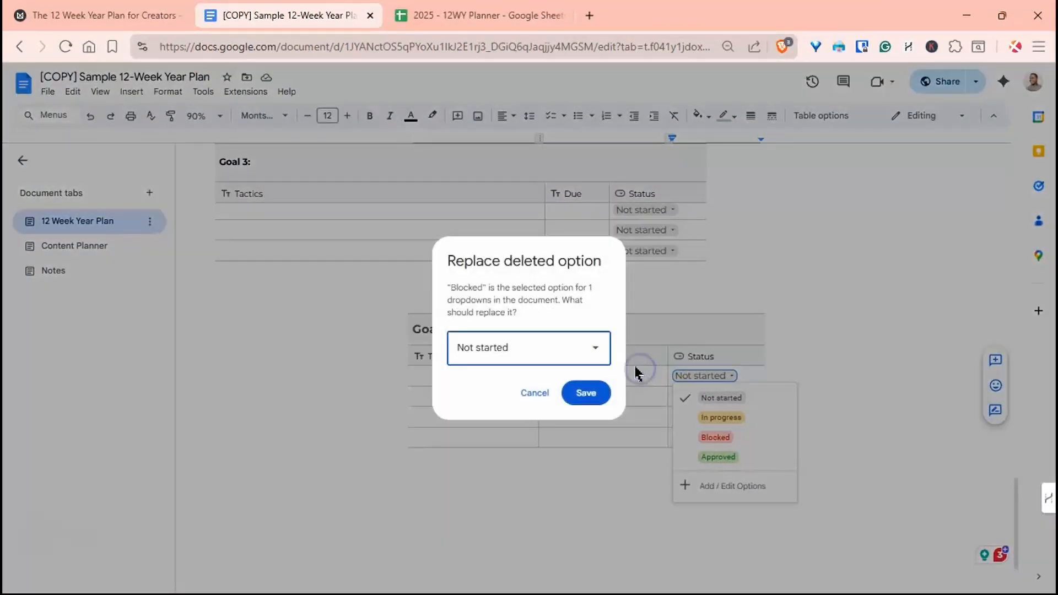
{"action": "left_click", "coordinate": [601, 391]}
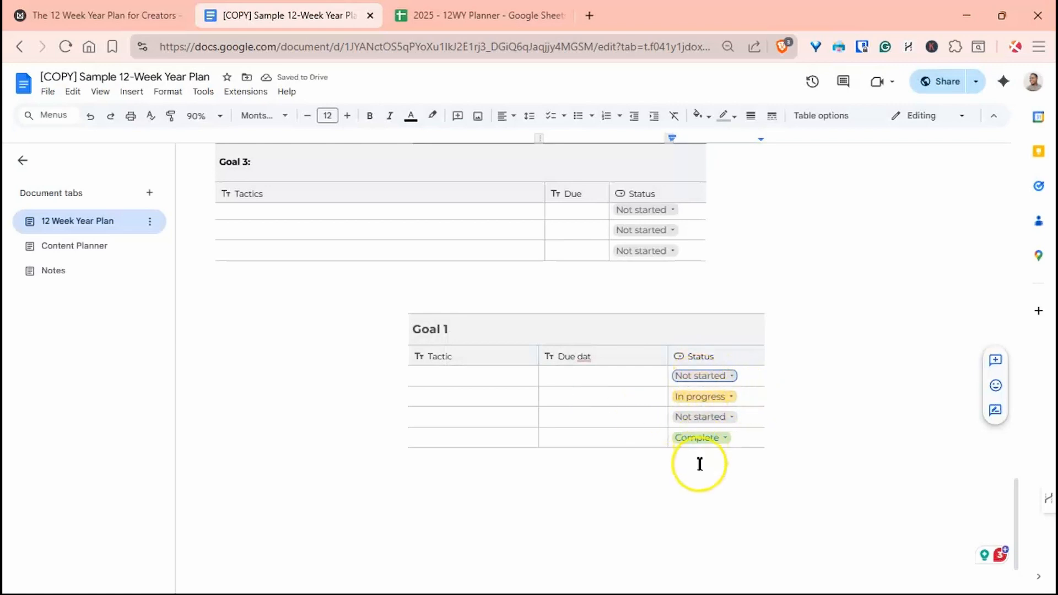
Step: Give the new Goal 1 table a light red border and its title row a red background
{"action": "left_click", "coordinate": [675, 356]}
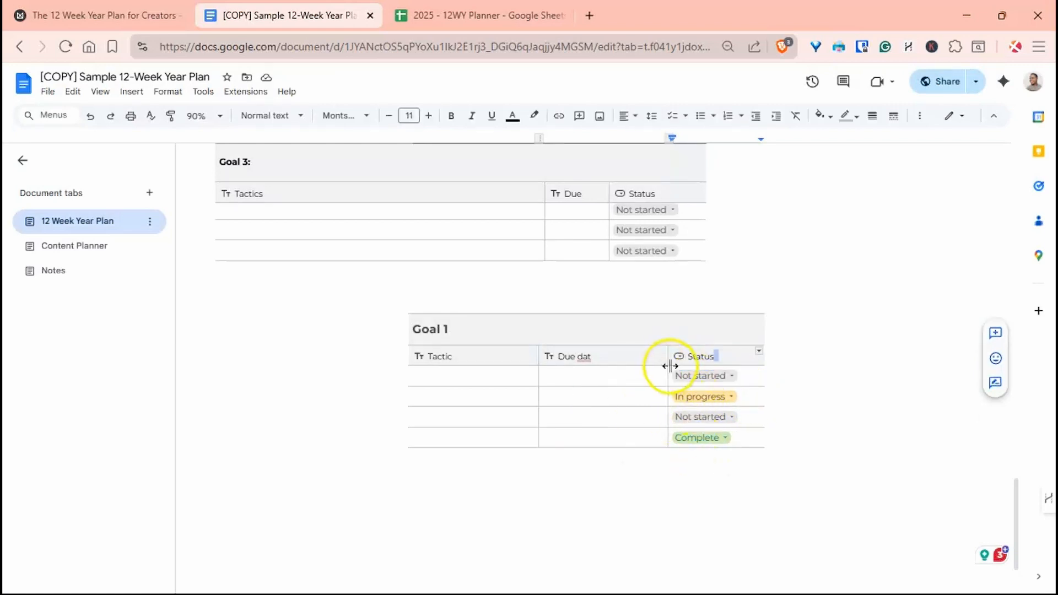
{"action": "right_click", "coordinate": [527, 331]}
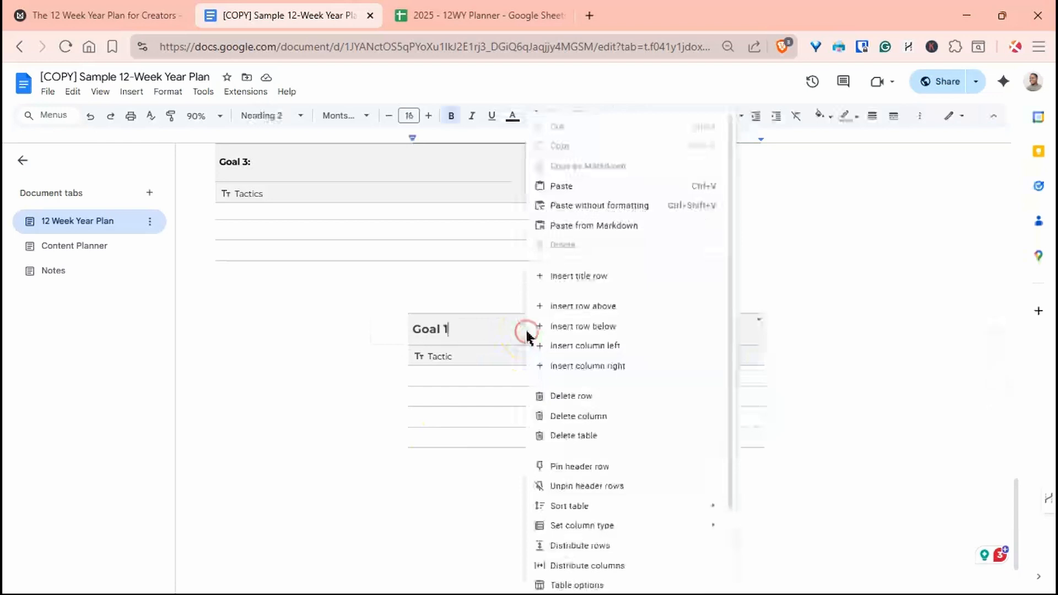
{"action": "left_click", "coordinate": [569, 585]}
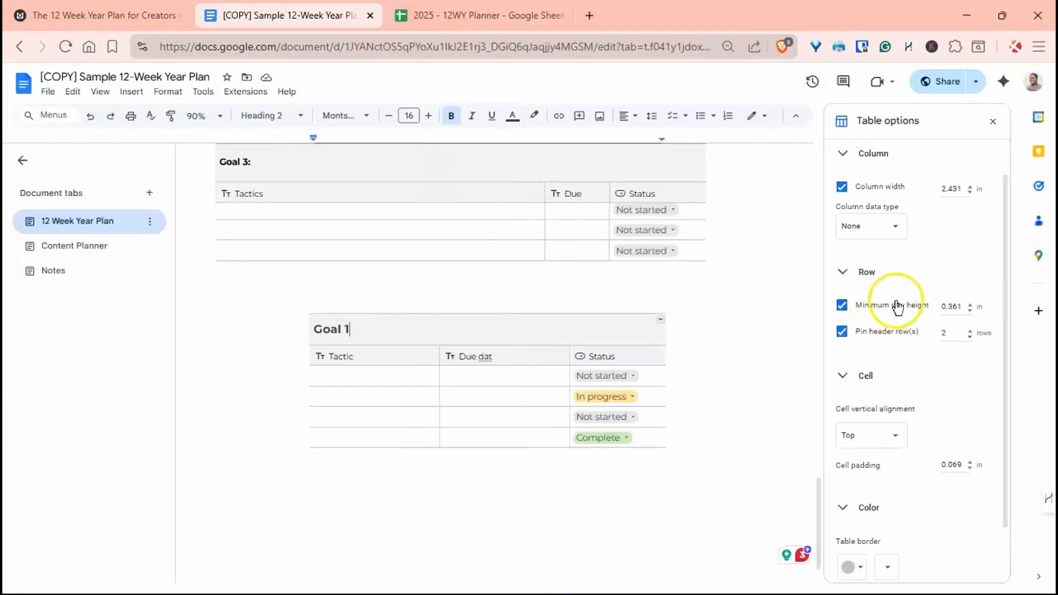
{"action": "scroll", "coordinate": [900, 292], "scroll_direction": "down", "scroll_amount": 2}
{"action": "left_click", "coordinate": [851, 502]}
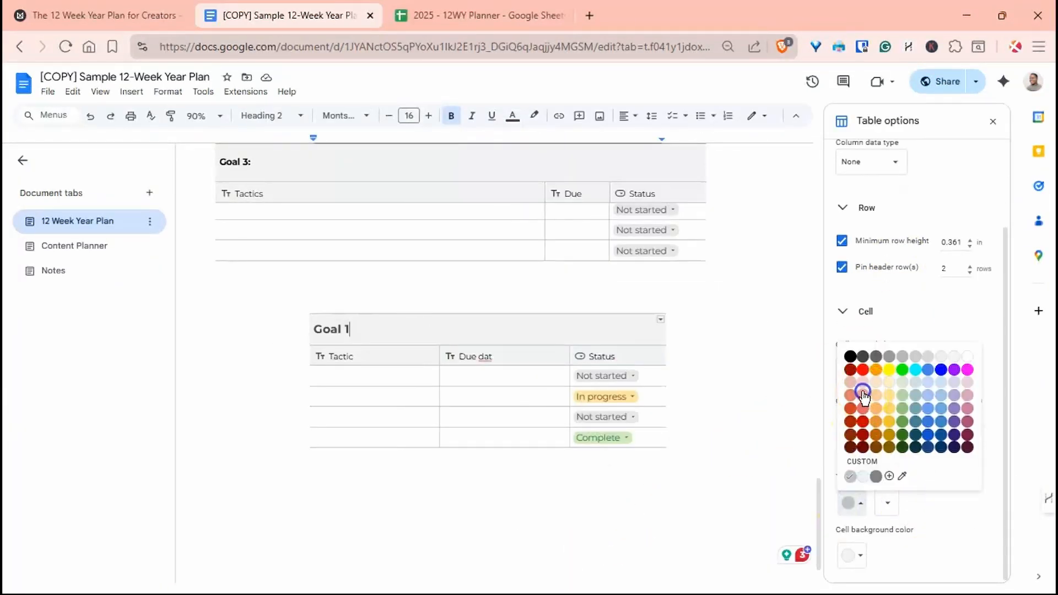
{"action": "left_click", "coordinate": [863, 392]}
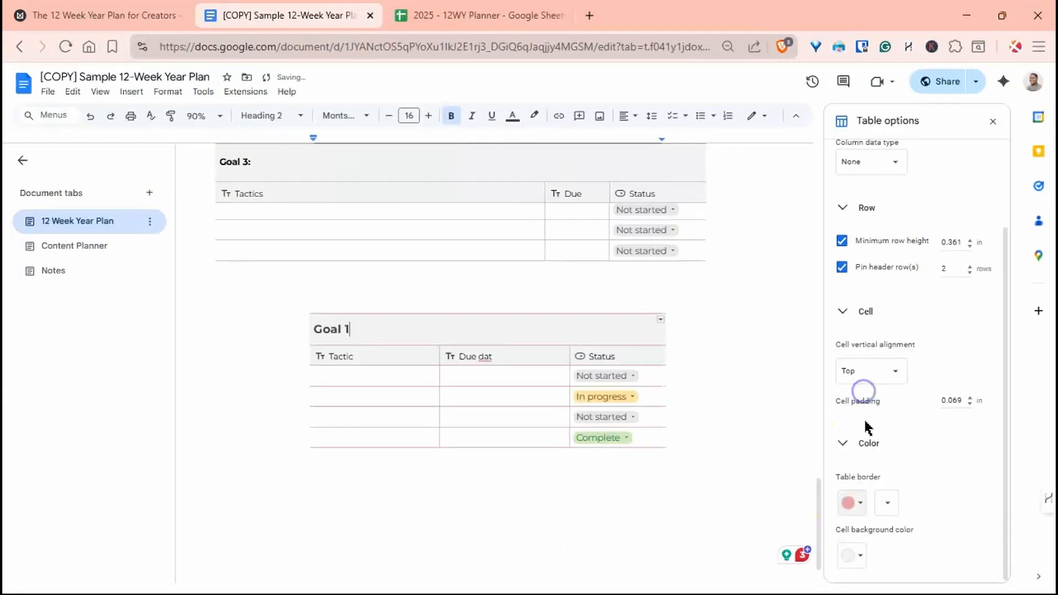
{"action": "left_click", "coordinate": [851, 557]}
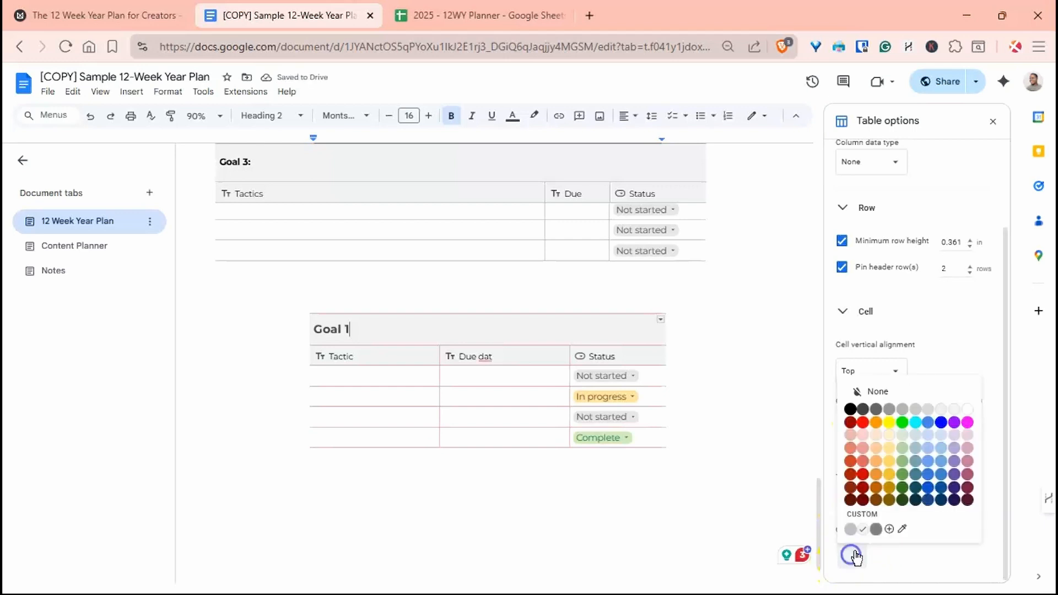
{"action": "left_click", "coordinate": [867, 461]}
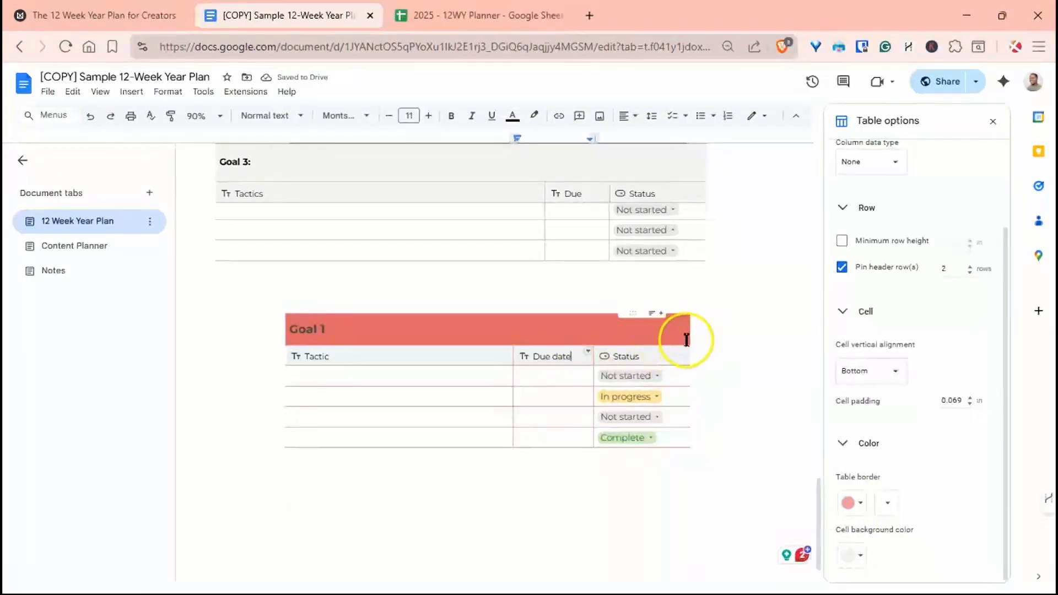
Step: Widen the new Goal 1 table's Status column to about 2.68 in and left-align the table
{"action": "left_click_drag", "start_coordinate": [691, 337], "coordinate": [739, 342]}
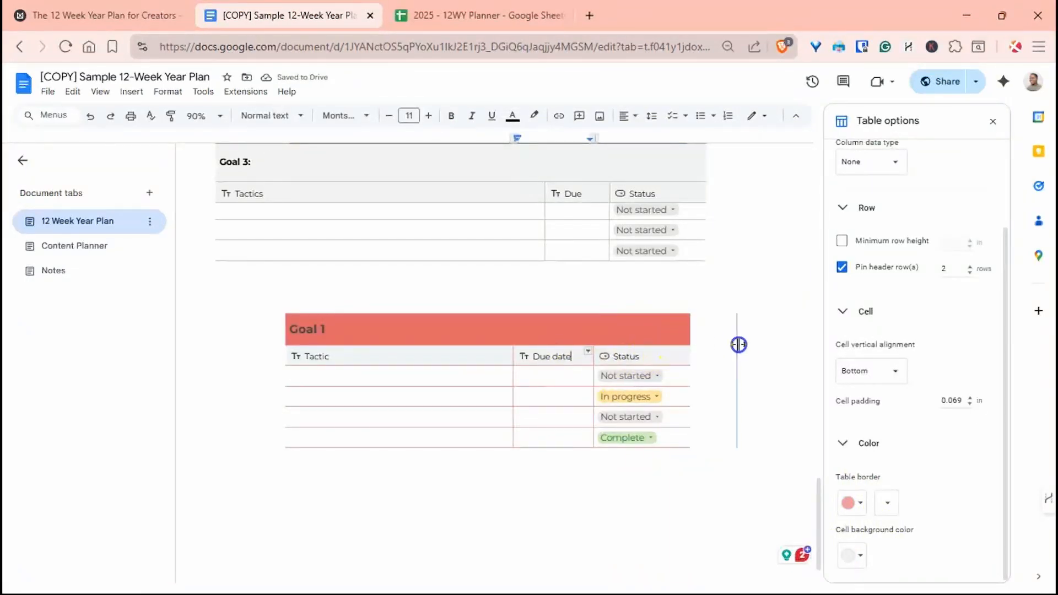
{"action": "left_click", "coordinate": [868, 329]}
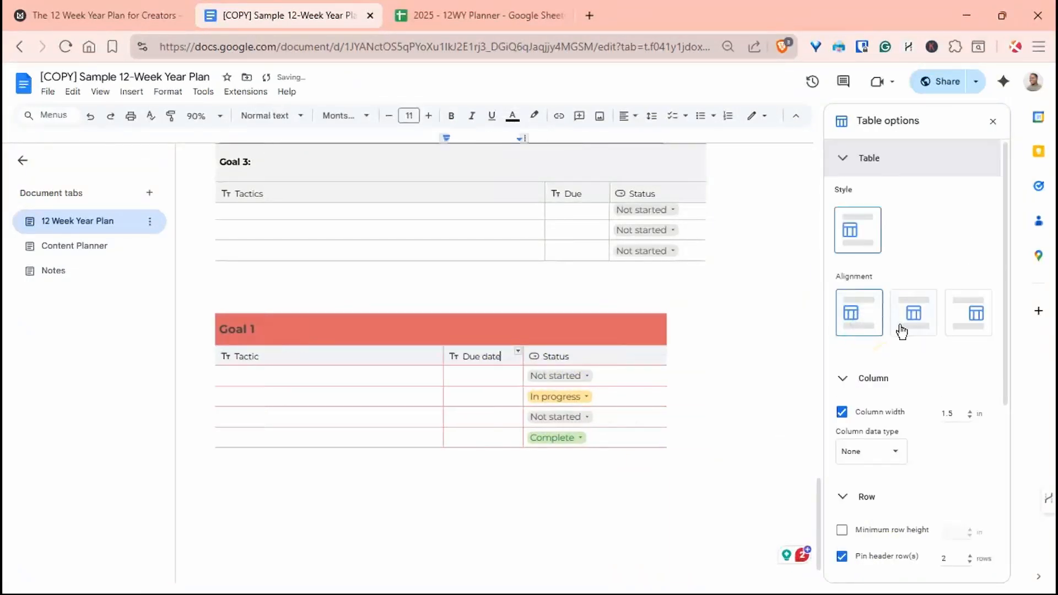
Step: Add five rows below the last row of the red Goal 1 table
{"action": "left_click", "coordinate": [261, 441]}
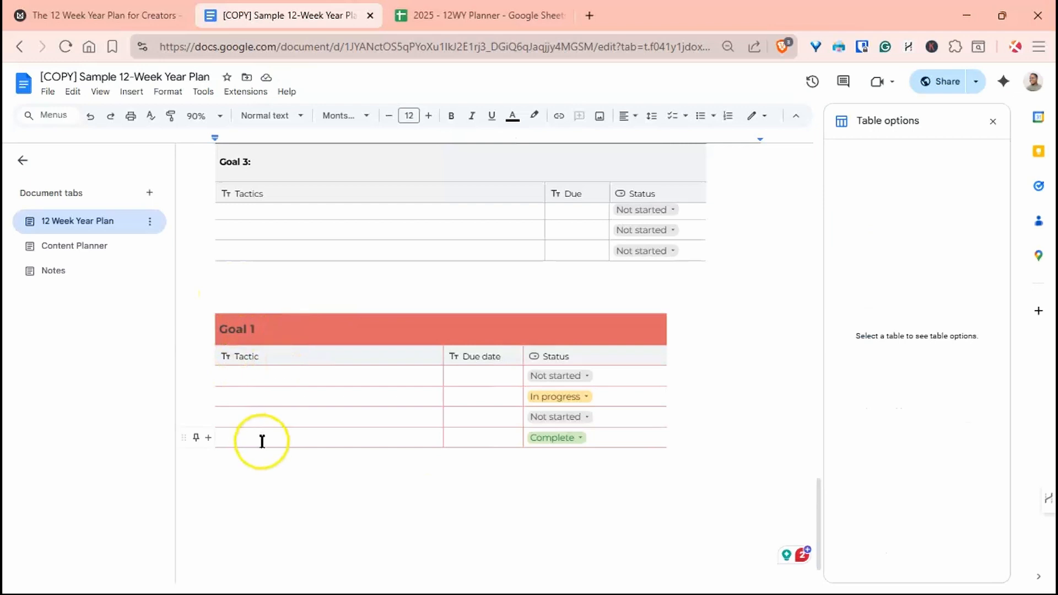
{"action": "right_click", "coordinate": [257, 441]}
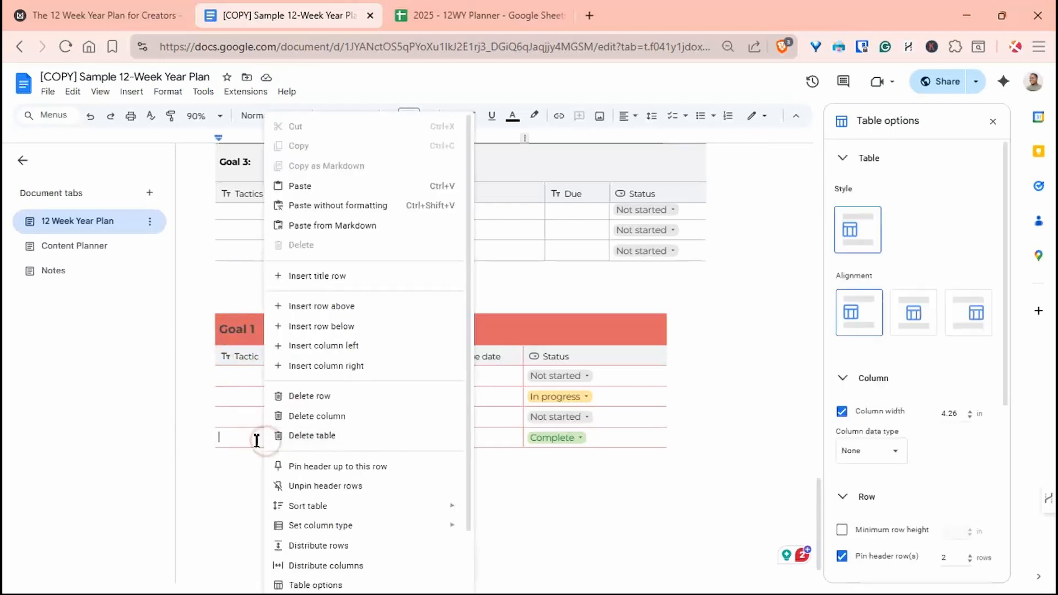
{"action": "left_click", "coordinate": [355, 330]}
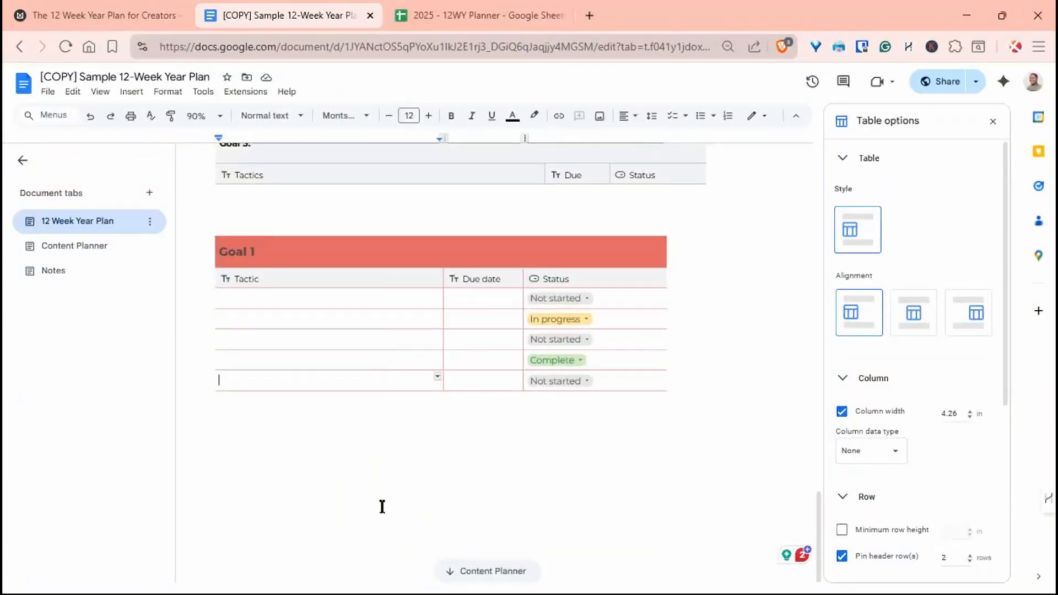
{"action": "key", "text": "ctrl+y"}
{"action": "key", "text": "ctrl+y"}
{"action": "key", "text": "ctrl+y"}
{"action": "key", "text": "ctrl+y"}
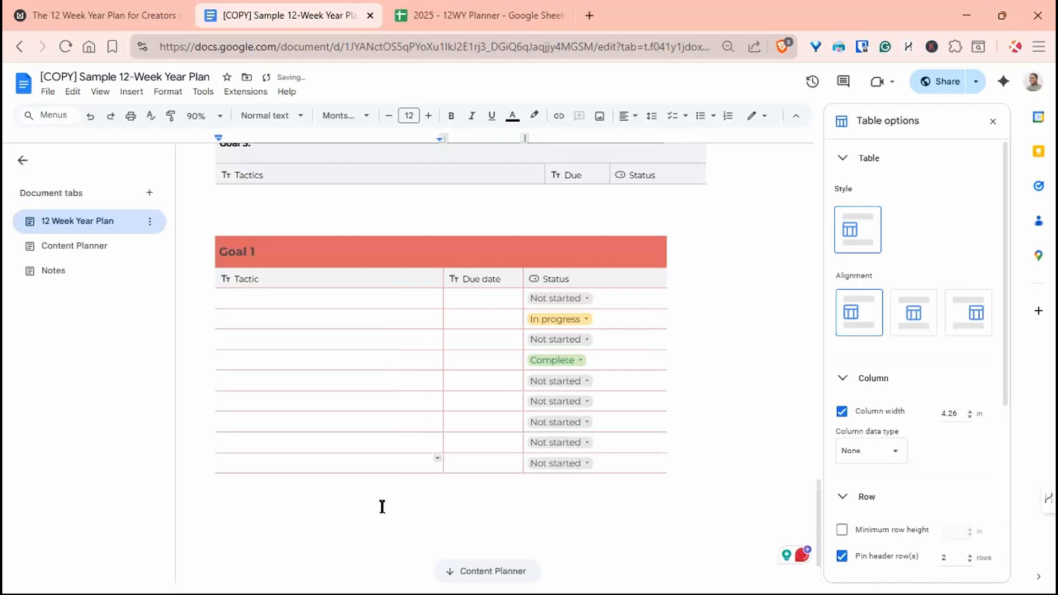
Step: Try adding extra columns to the right of Status in the red Goal 1 table, and undo the insertion
{"action": "right_click", "coordinate": [600, 283]}
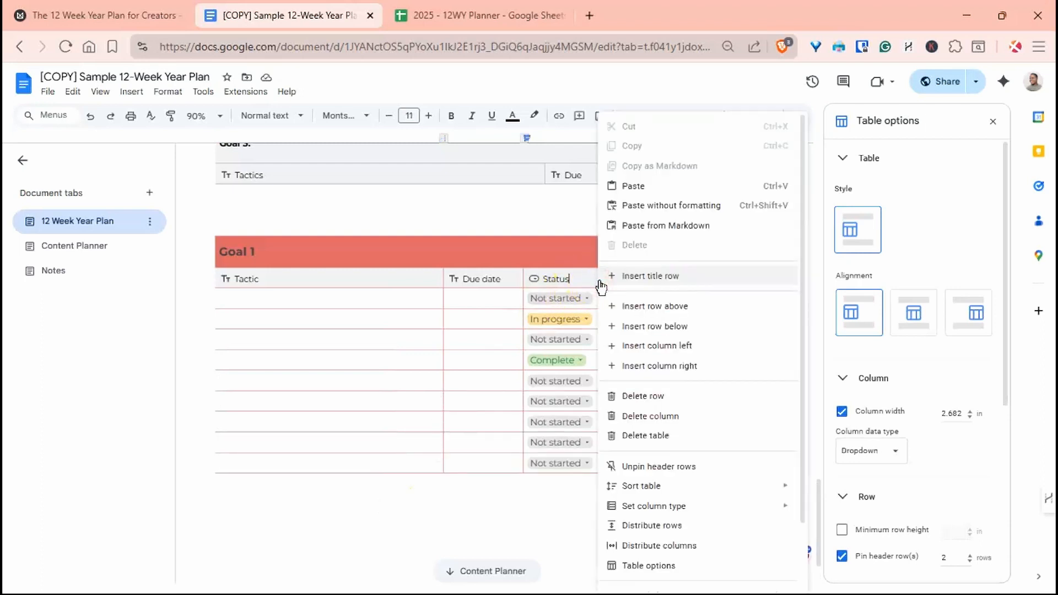
{"action": "left_click", "coordinate": [672, 368]}
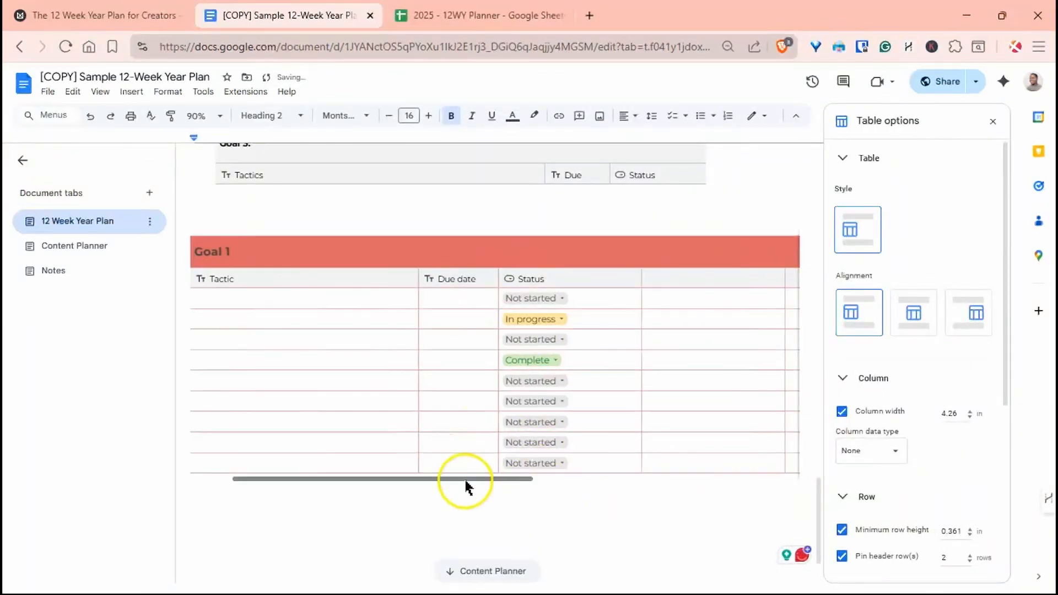
{"action": "left_click_drag", "start_coordinate": [465, 479], "coordinate": [718, 480]}
{"action": "key", "text": "ctrl+z"}
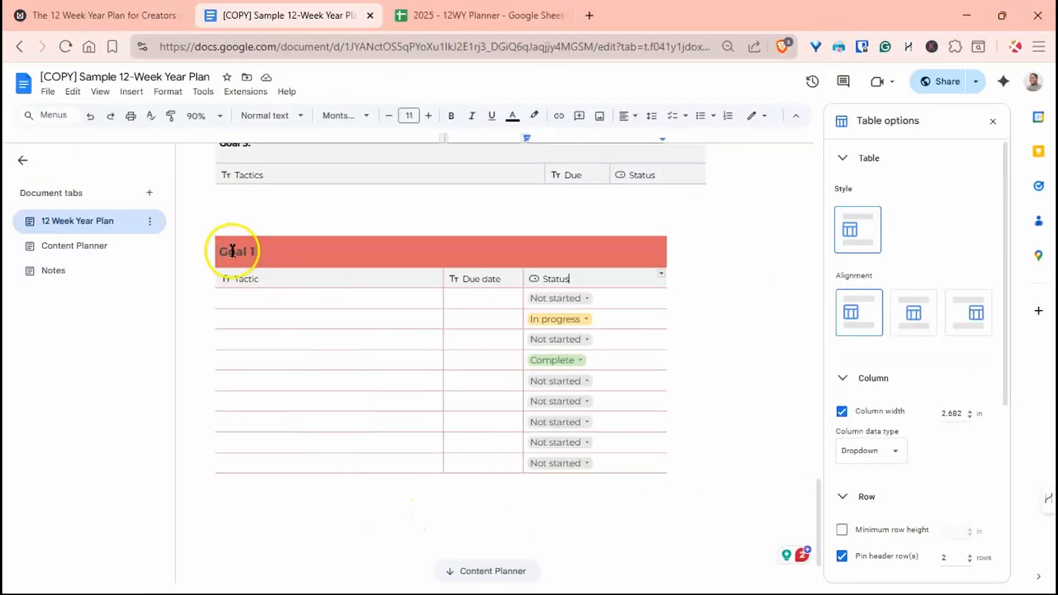
Step: Open the Content Planner document tab and preview the Review tracker and Content launch tracker in the Project management building blocks
{"action": "scroll", "coordinate": [271, 430], "scroll_direction": "down", "scroll_amount": 2}
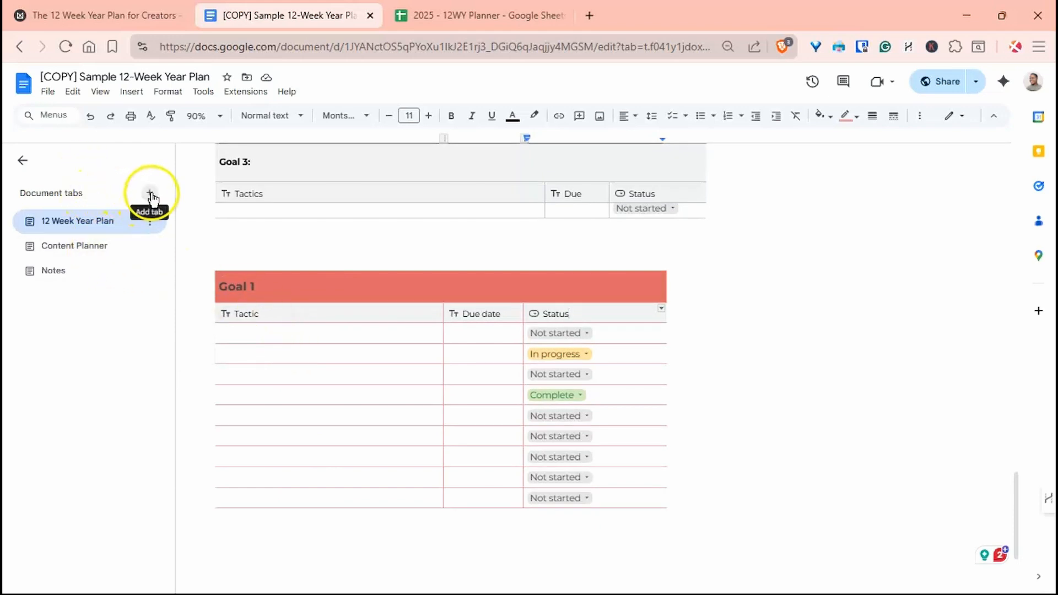
{"action": "left_click", "coordinate": [97, 254]}
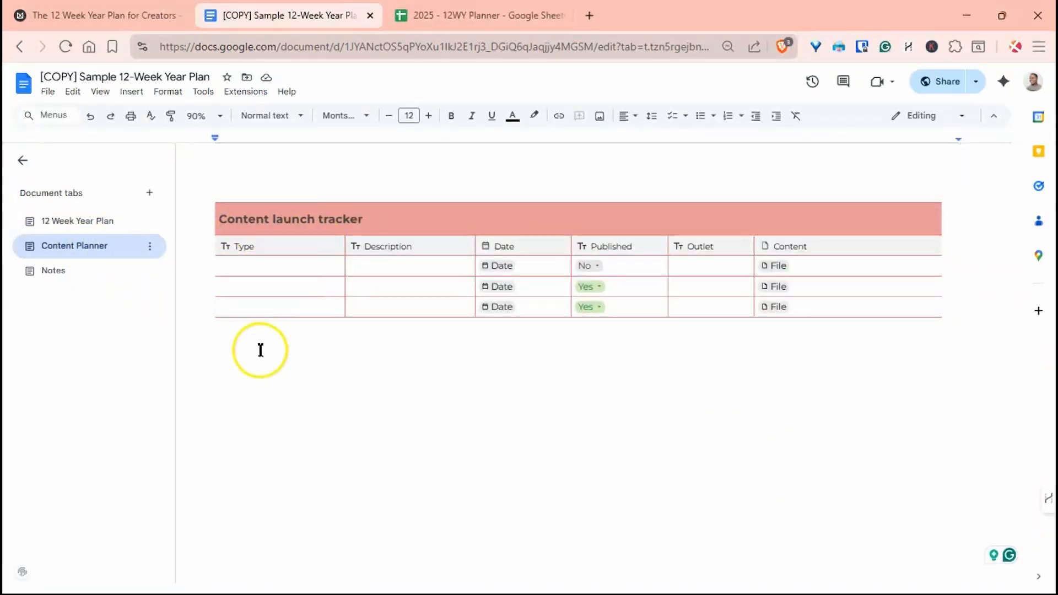
{"action": "left_click", "coordinate": [136, 96]}
{"action": "mouse_move", "coordinate": [208, 331]}
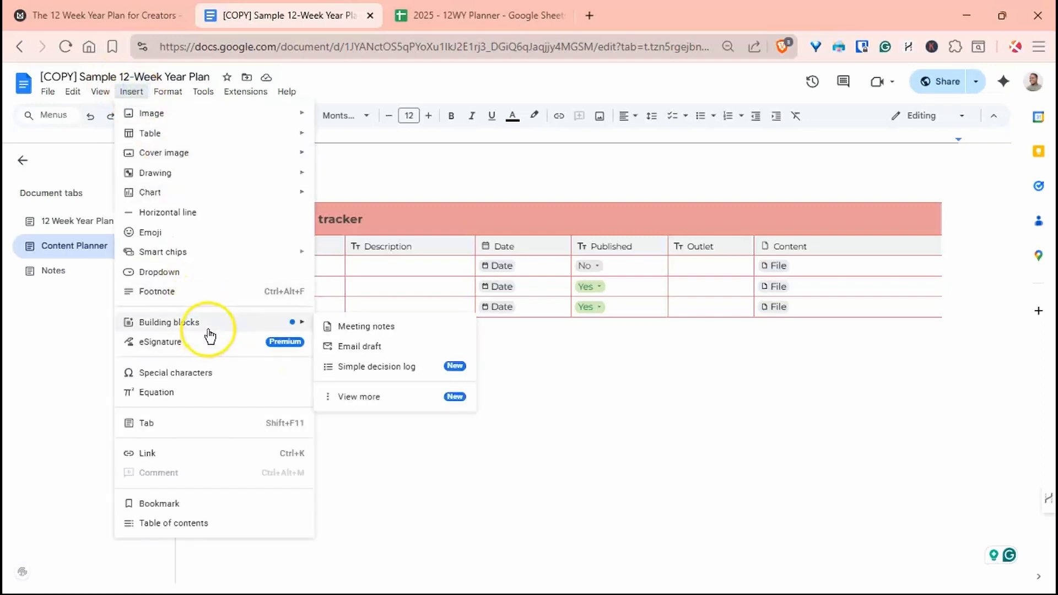
{"action": "left_click", "coordinate": [368, 401]}
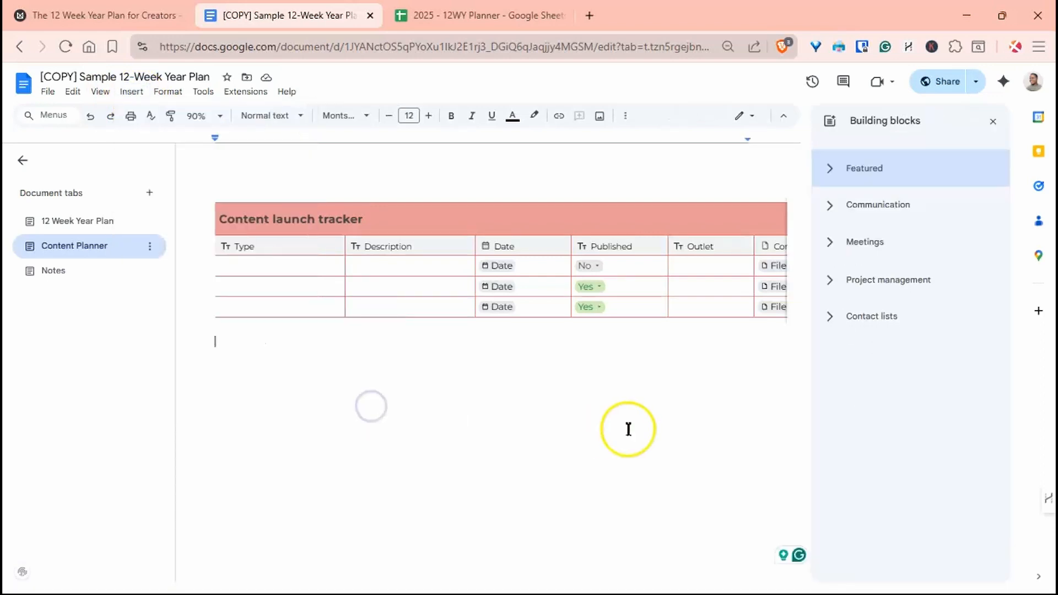
{"action": "left_click", "coordinate": [908, 380]}
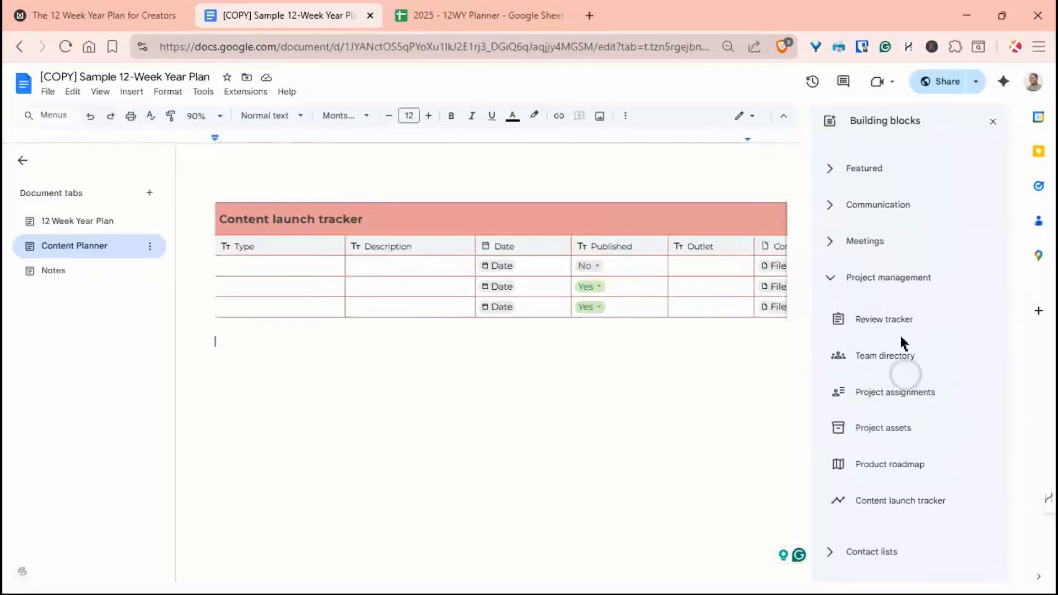
{"action": "mouse_move", "coordinate": [892, 308]}
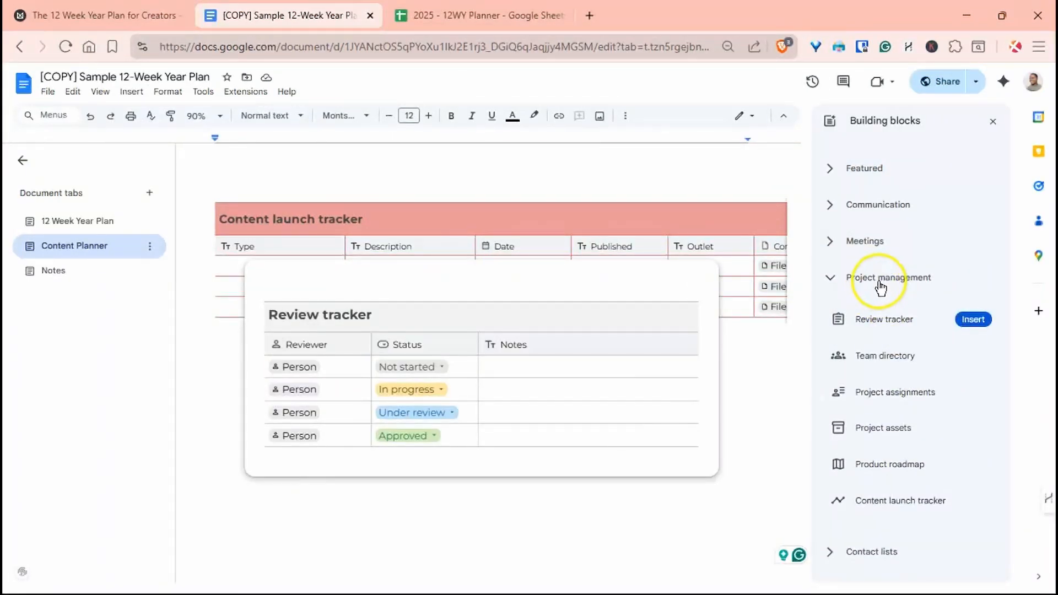
{"action": "mouse_move", "coordinate": [899, 504]}
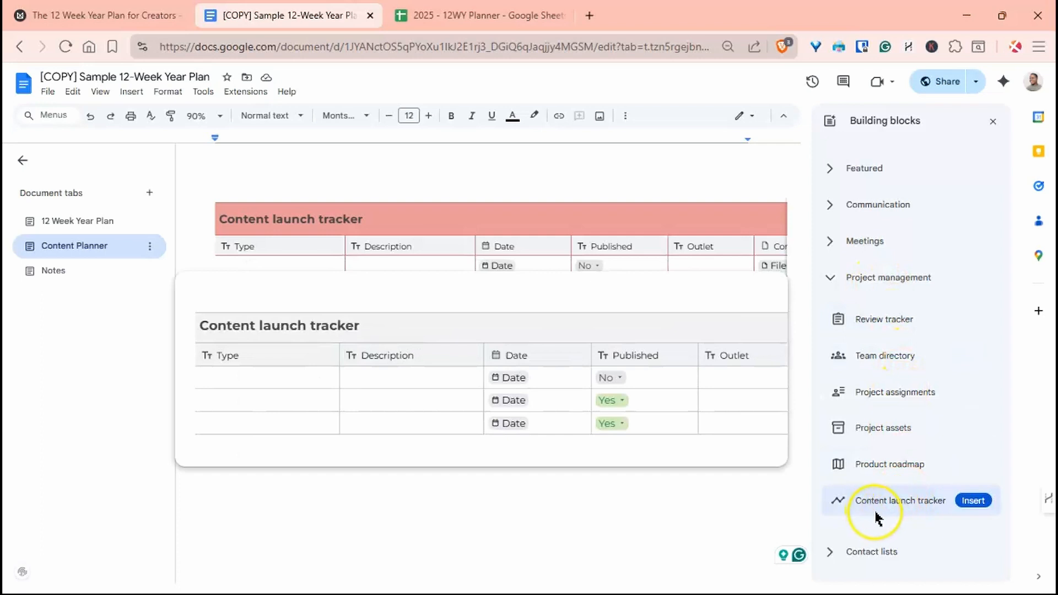
{"action": "double_click", "coordinate": [472, 456]}
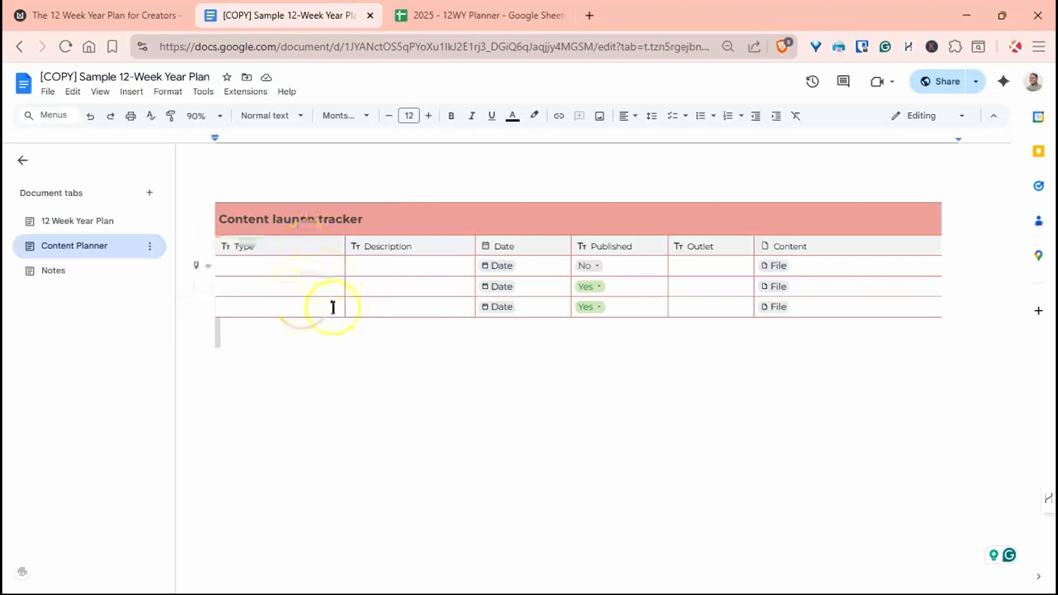
Step: Check the Content launch tracker's row and column options, and review the goal tables on the 12 Week Year Plan document tab
{"action": "right_click", "coordinate": [304, 307]}
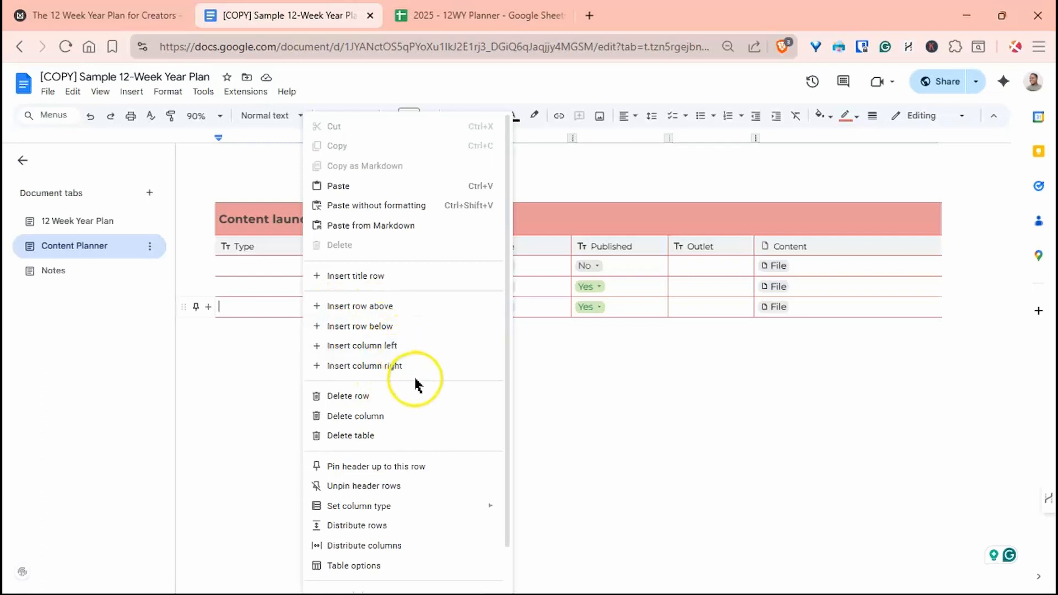
{"action": "left_click", "coordinate": [357, 466]}
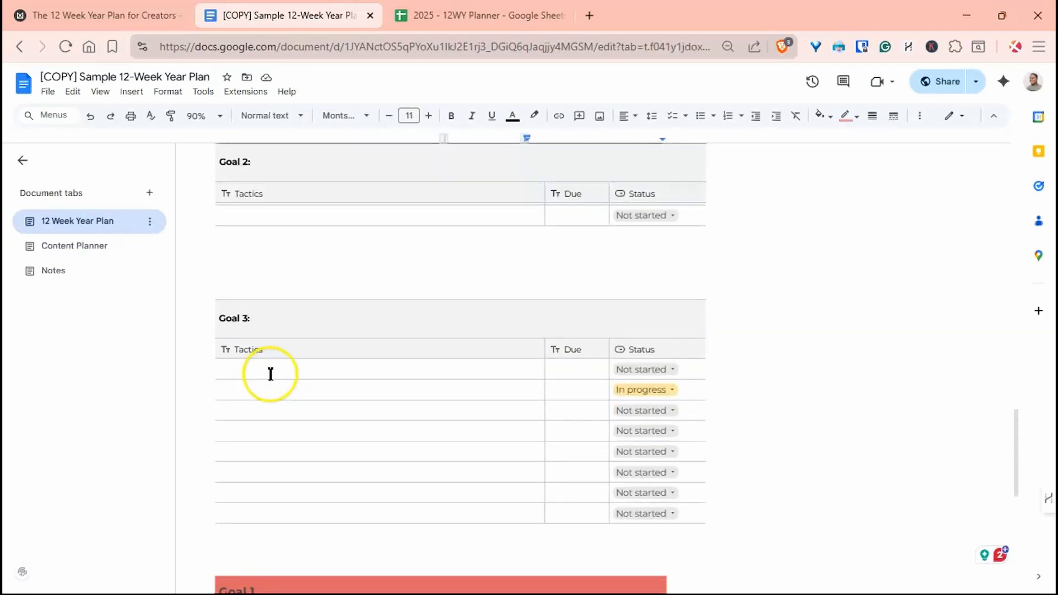
{"action": "scroll", "coordinate": [246, 360], "scroll_direction": "down", "scroll_amount": 3}
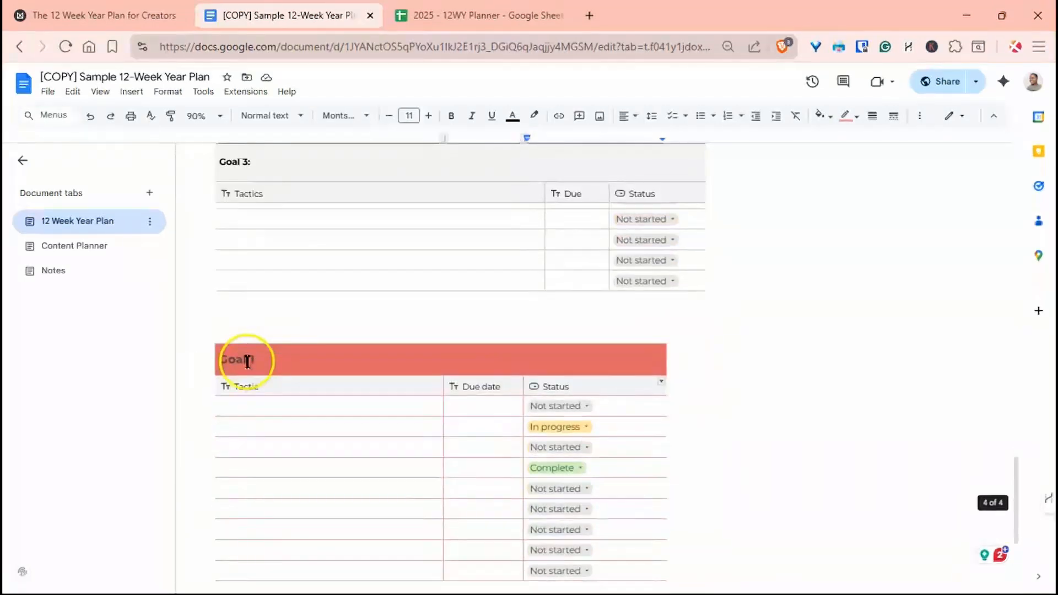
{"action": "scroll", "coordinate": [247, 361], "scroll_direction": "down", "scroll_amount": 1}
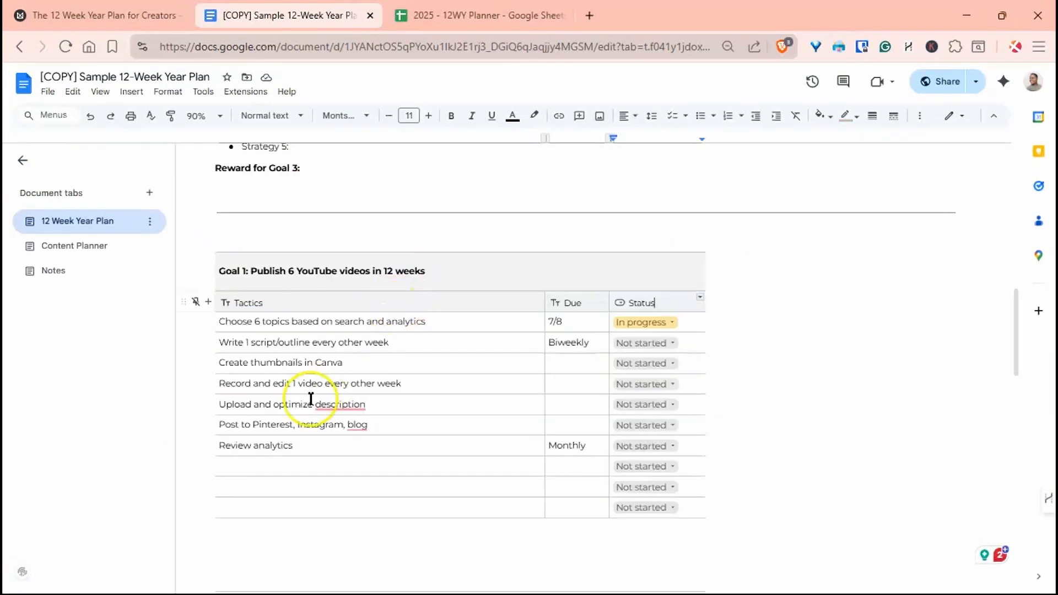
{"action": "scroll", "coordinate": [309, 399], "scroll_direction": "down", "scroll_amount": 4}
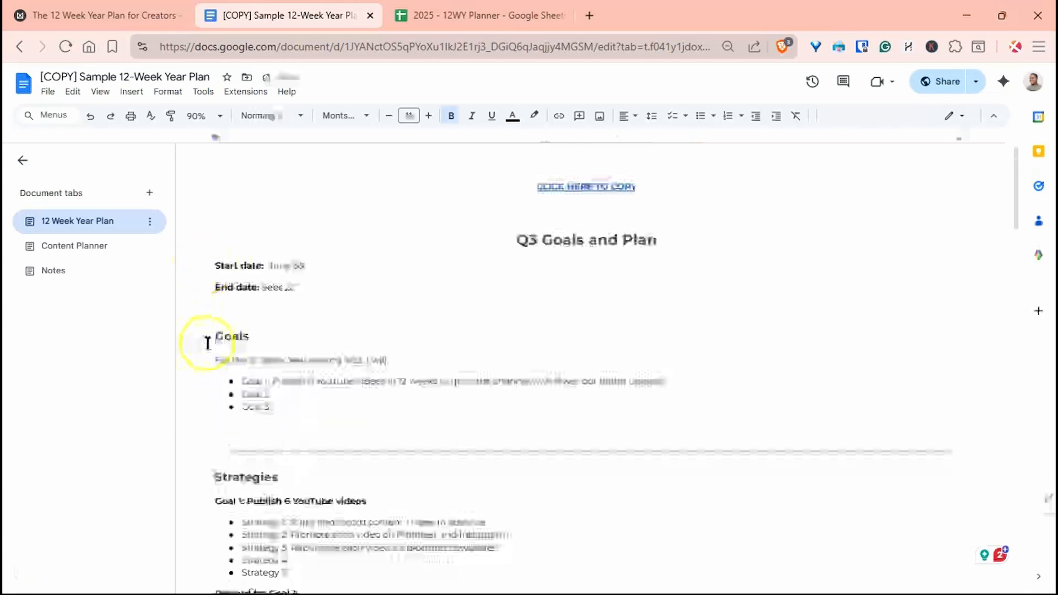
Step: Collapse the Goals and Strategies headings, and expand the Strategies heading again
{"action": "left_click", "coordinate": [204, 339]}
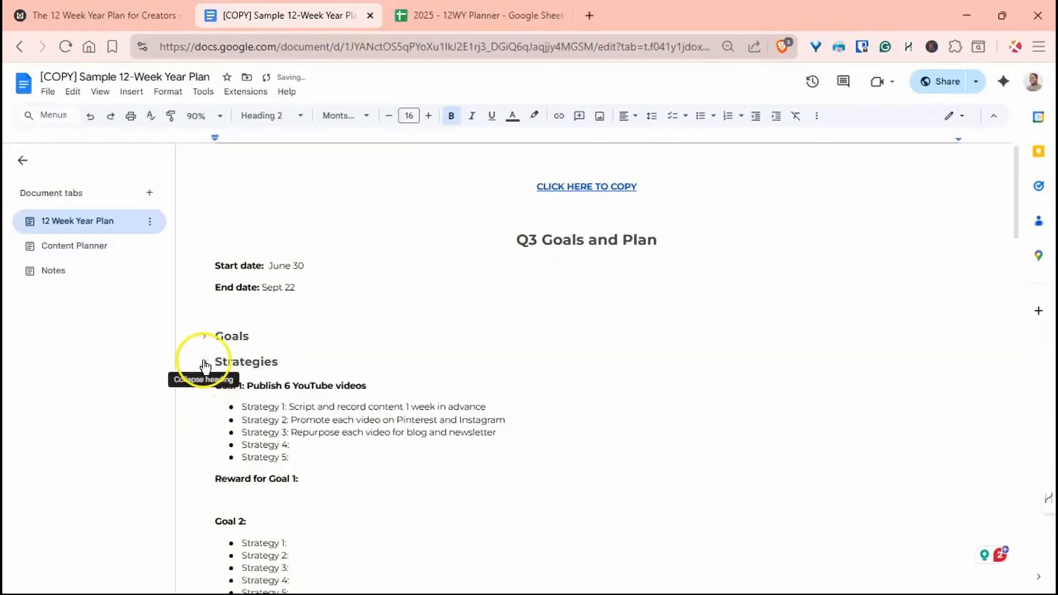
{"action": "scroll", "coordinate": [223, 419], "scroll_direction": "down", "scroll_amount": 4}
{"action": "scroll", "coordinate": [218, 386], "scroll_direction": "up", "scroll_amount": 1}
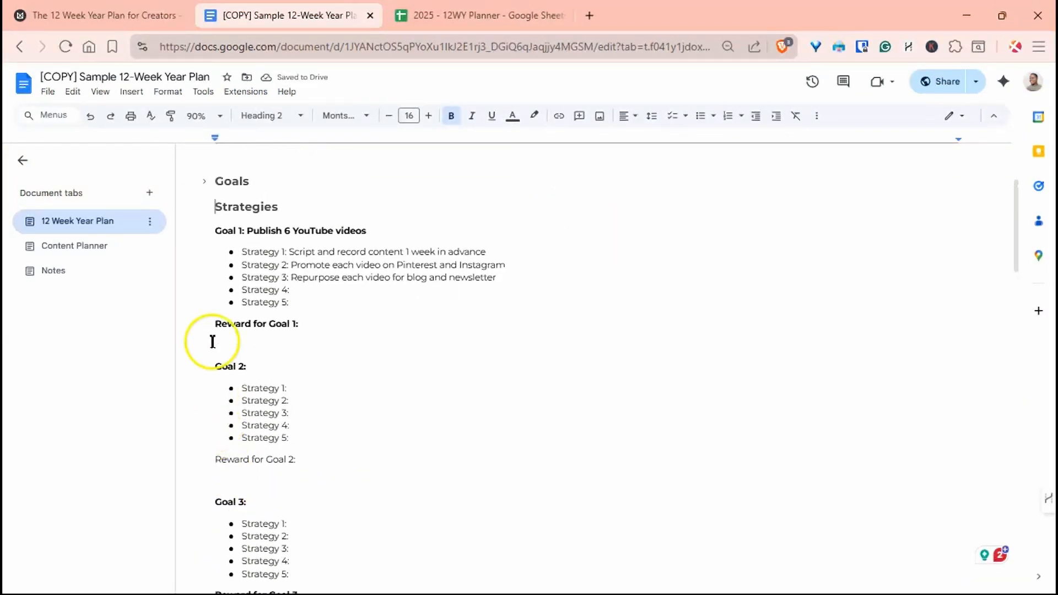
{"action": "left_click", "coordinate": [204, 208]}
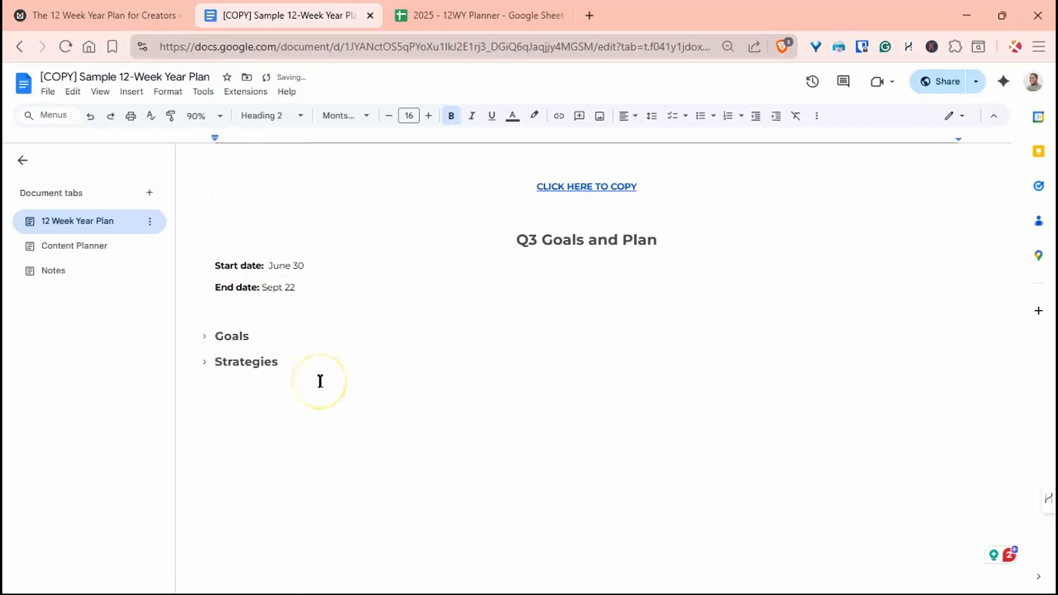
{"action": "left_click", "coordinate": [204, 361]}
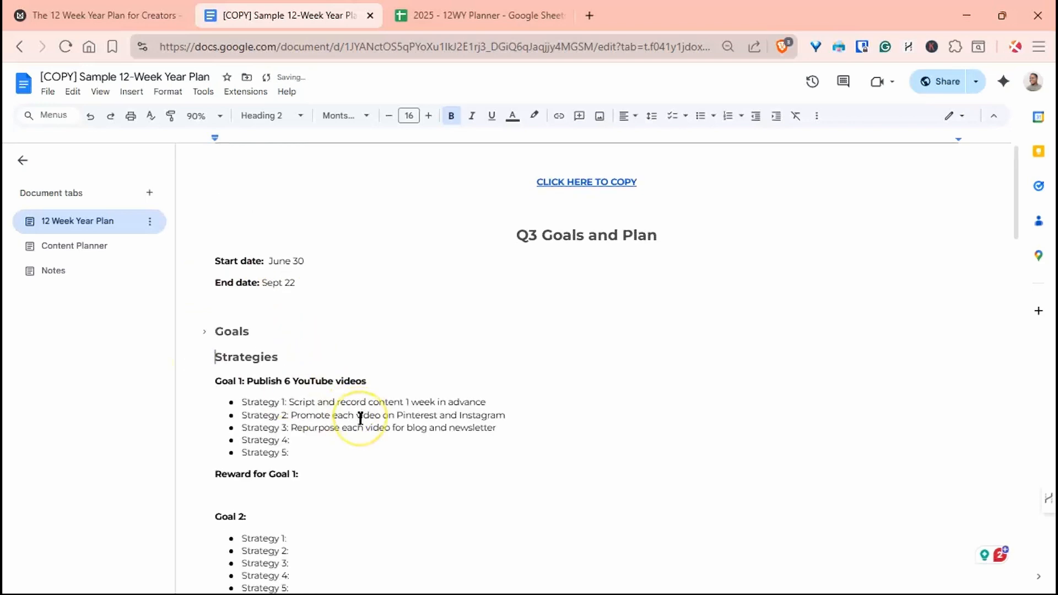
Step: Add a column to the right of Status in the "Goal 1: Publish 6 YouTube videos in 12 weeks" table
{"action": "scroll", "coordinate": [358, 424], "scroll_direction": "down", "scroll_amount": 8}
{"action": "scroll", "coordinate": [360, 419], "scroll_direction": "down", "scroll_amount": 3}
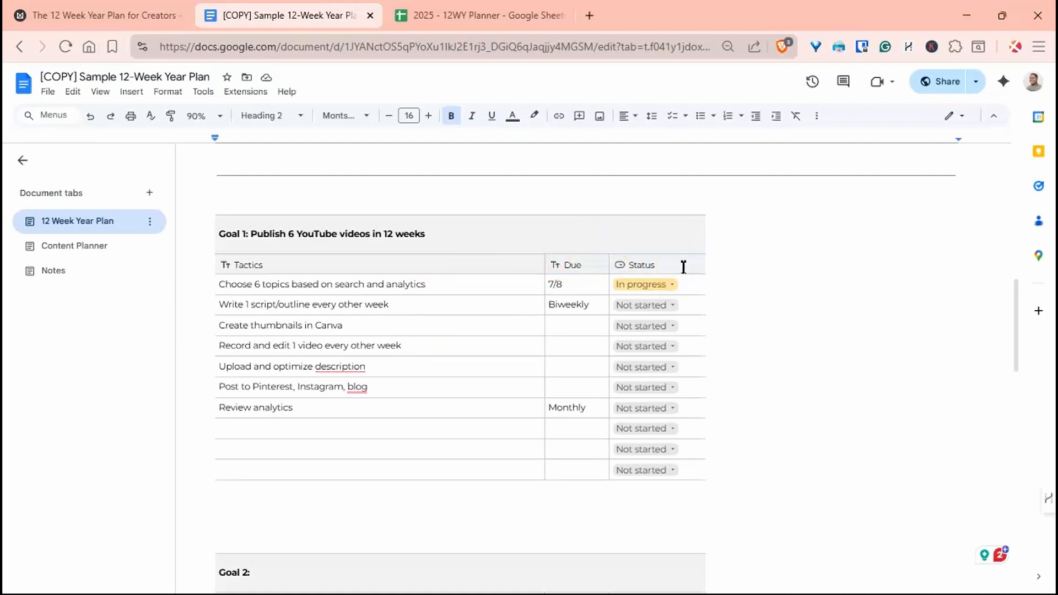
{"action": "left_click", "coordinate": [712, 264]}
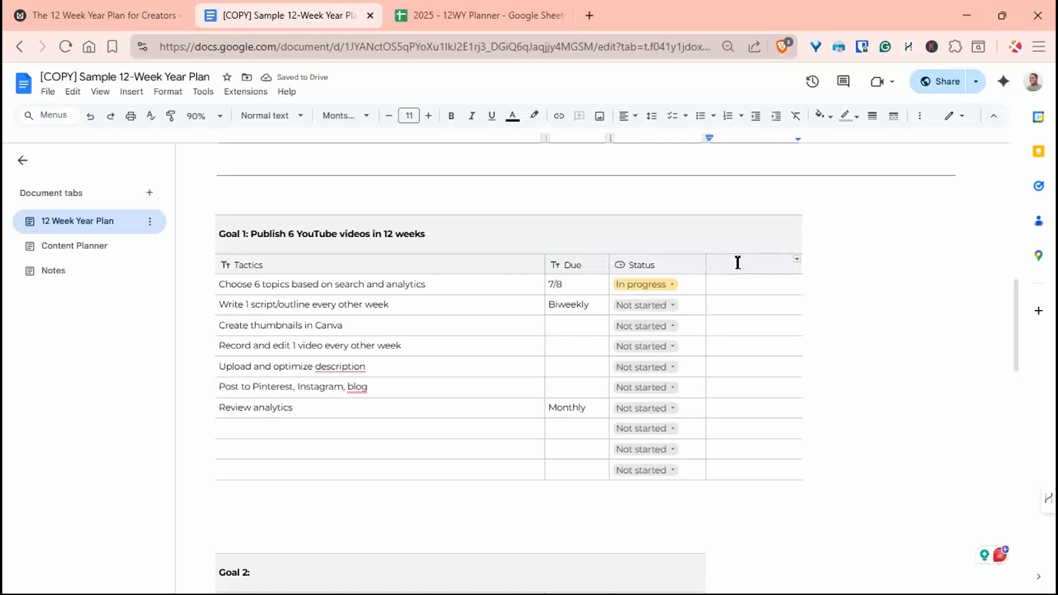
Step: Set the new column beside Status in the Goal 1 table to the Dropdown column type and title it "Stage"
{"action": "right_click", "coordinate": [737, 263]}
{"action": "mouse_move", "coordinate": [843, 511]}
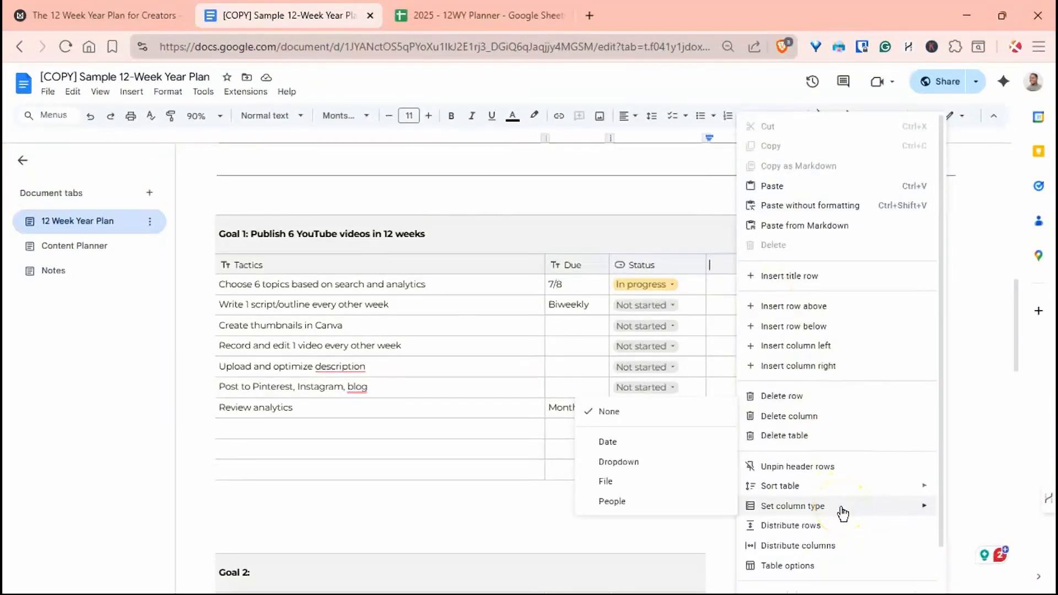
{"action": "left_click", "coordinate": [671, 461]}
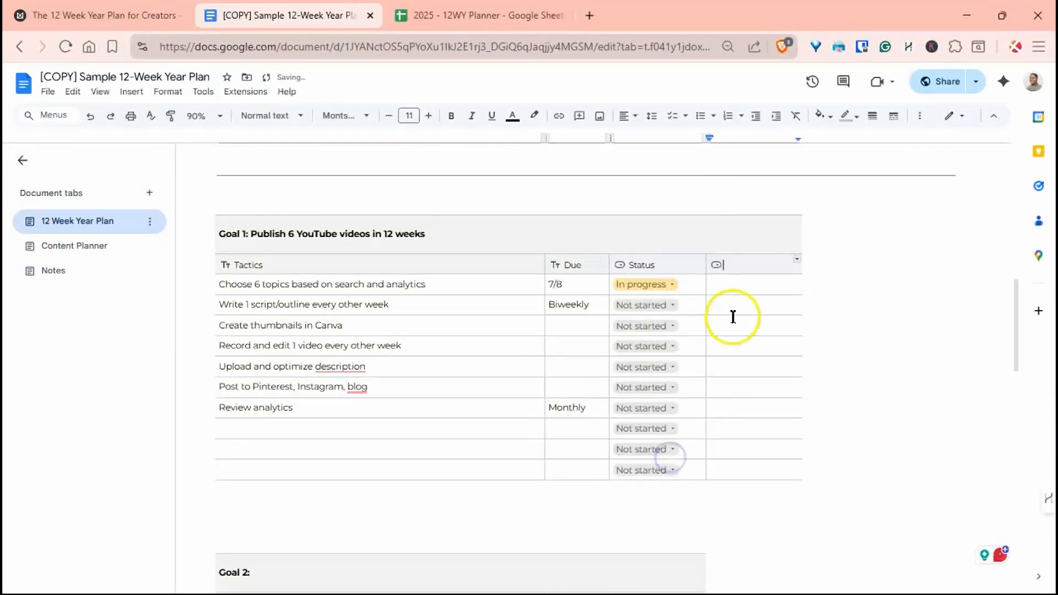
{"action": "type", "text": "Stage"}
Step: Insert a new document dropdown named "Stage" for the "Choose 6 topics based on search and analytics" tactic's Stage cell
{"action": "left_click", "coordinate": [730, 277]}
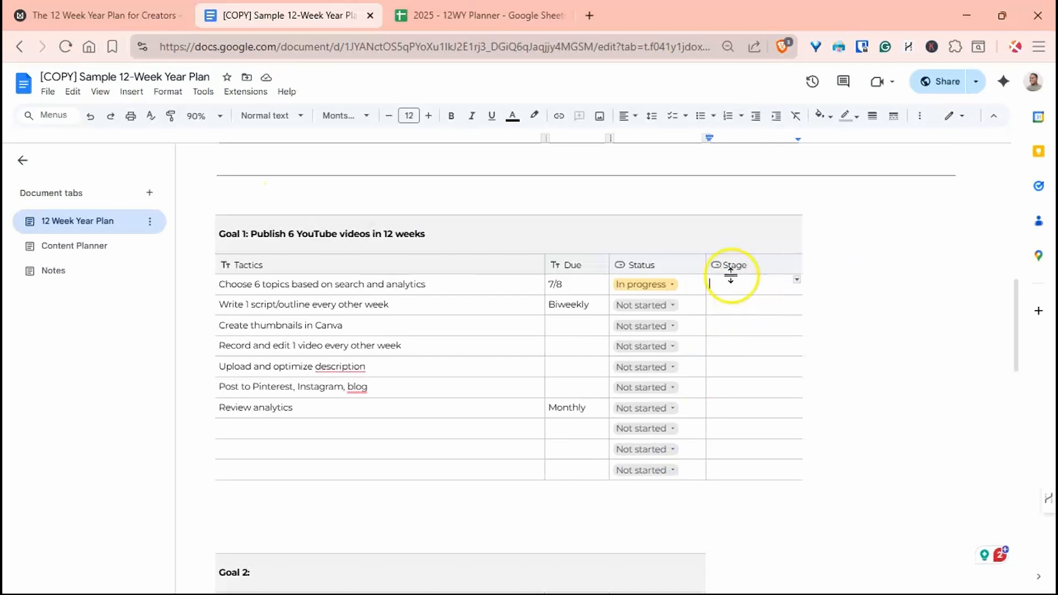
{"action": "left_click", "coordinate": [138, 93]}
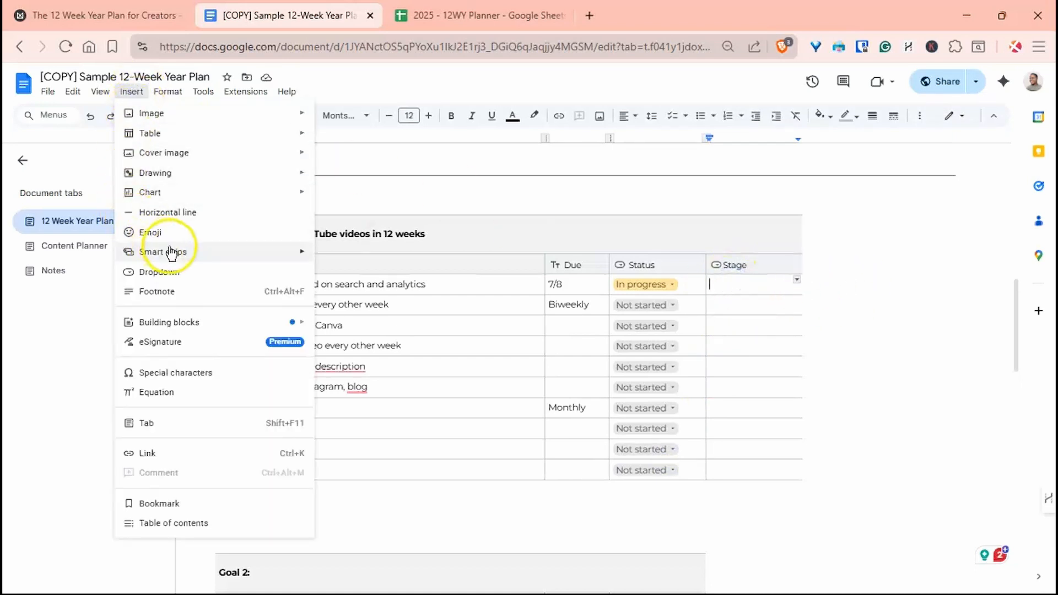
{"action": "mouse_move", "coordinate": [213, 255]}
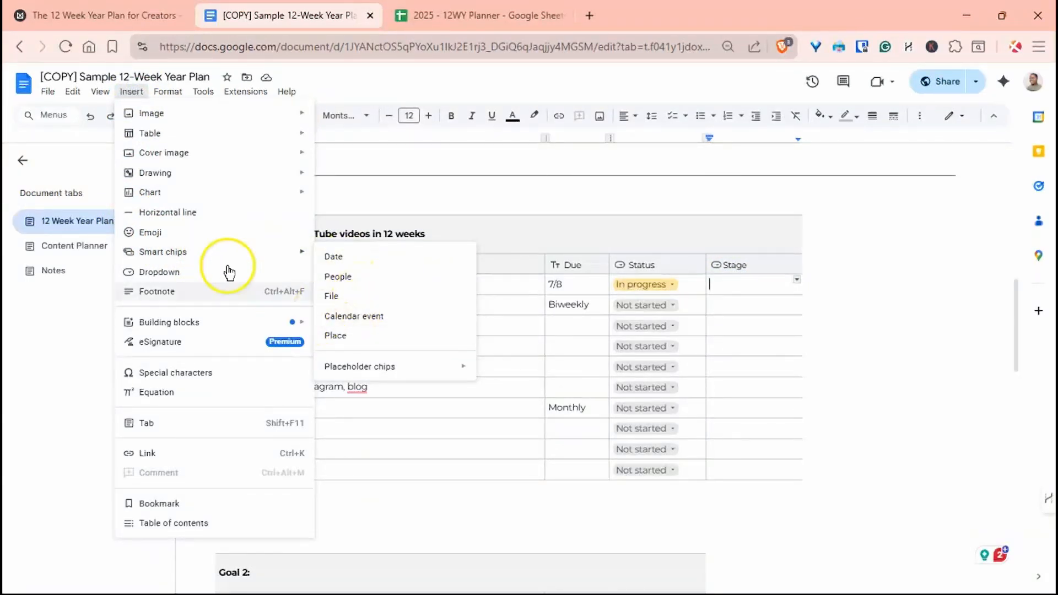
{"action": "left_click", "coordinate": [184, 279]}
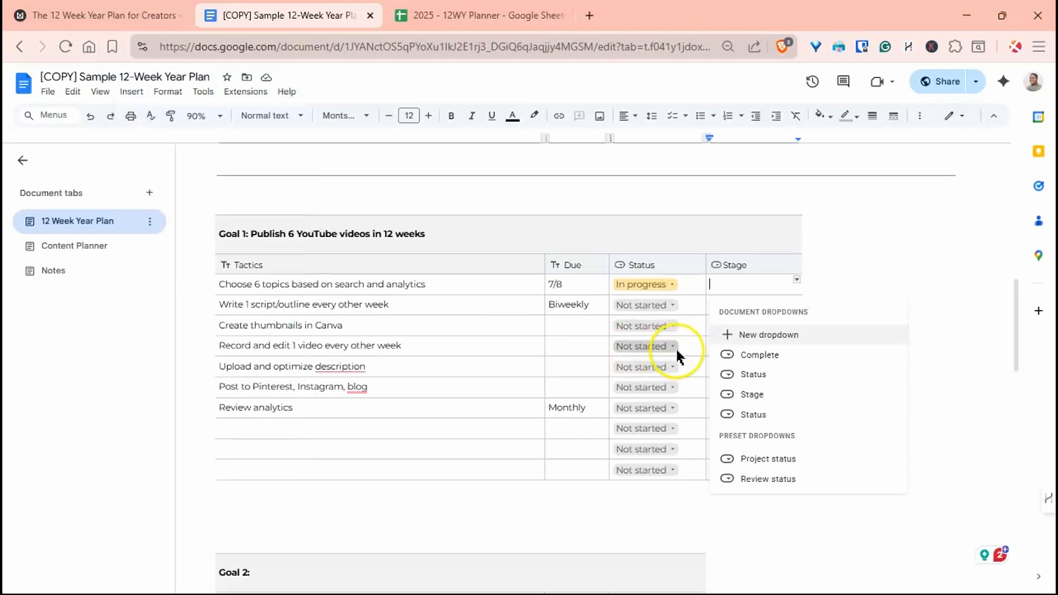
{"action": "left_click", "coordinate": [756, 336]}
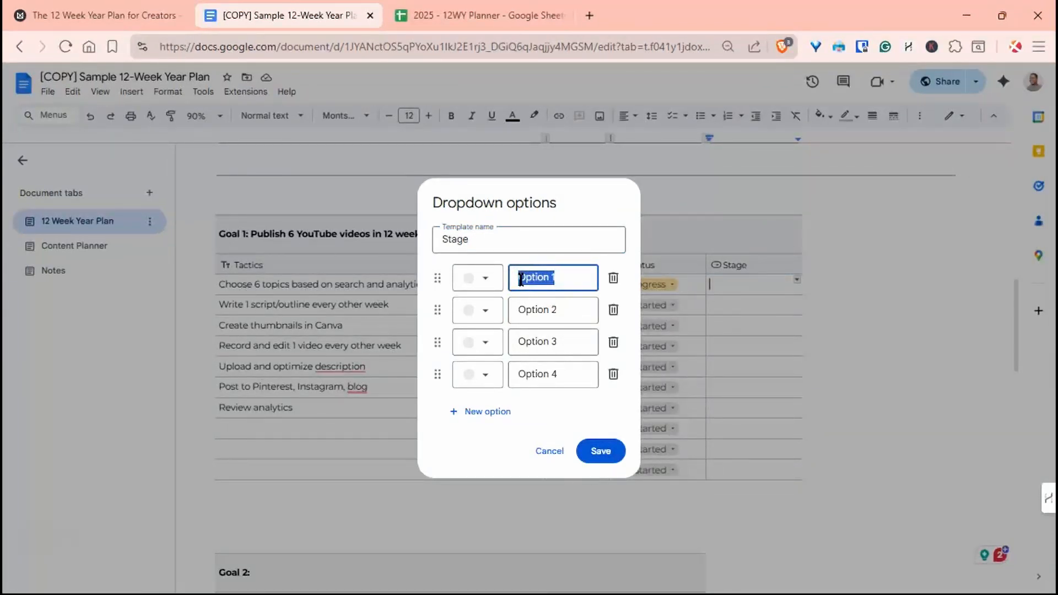
Step: Name the Stage dropdown's four options Plan, Record, Edit, and "Publish and Promote", and save the dropdown
{"action": "key", "text": "Tab"}
{"action": "left_click_drag", "start_coordinate": [558, 310], "coordinate": [508, 320]}
{"action": "type", "text": "Re"}
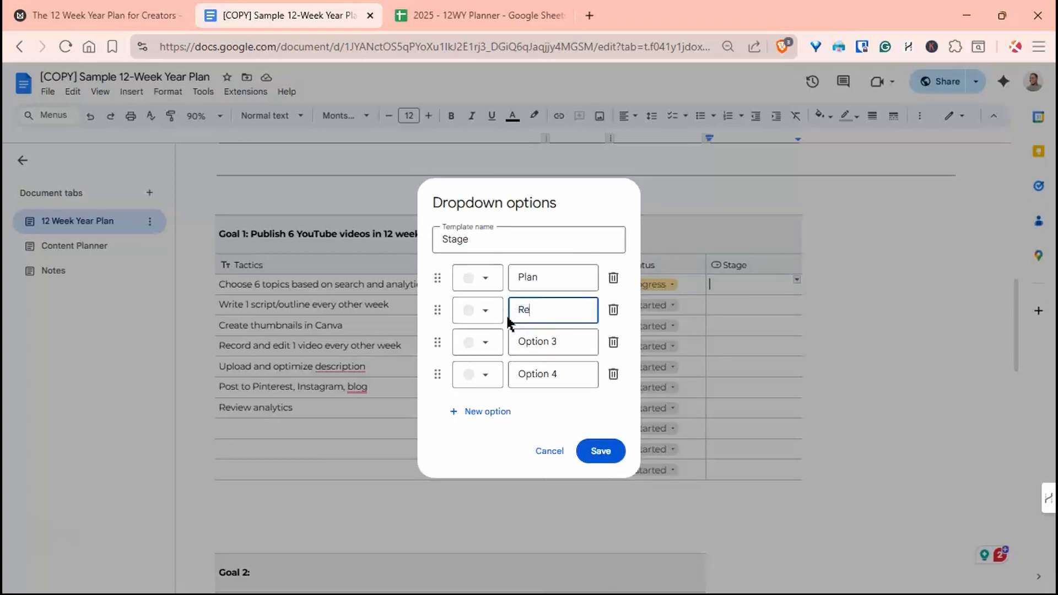
{"action": "type", "text": "cord"}
{"action": "left_click", "coordinate": [512, 342]}
{"action": "type", "text": "Edit"}
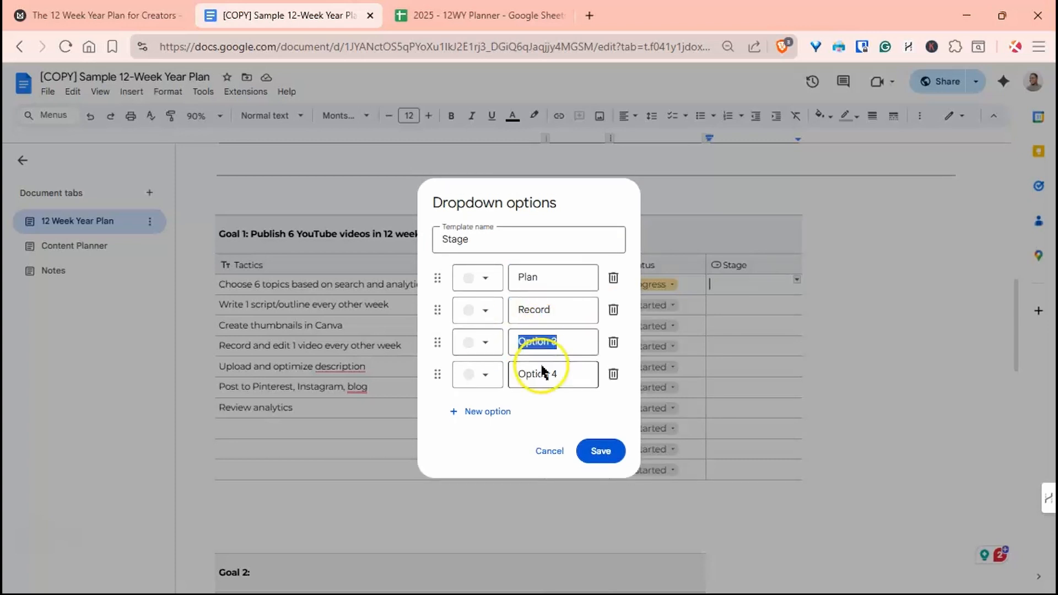
{"action": "left_click", "coordinate": [516, 373]}
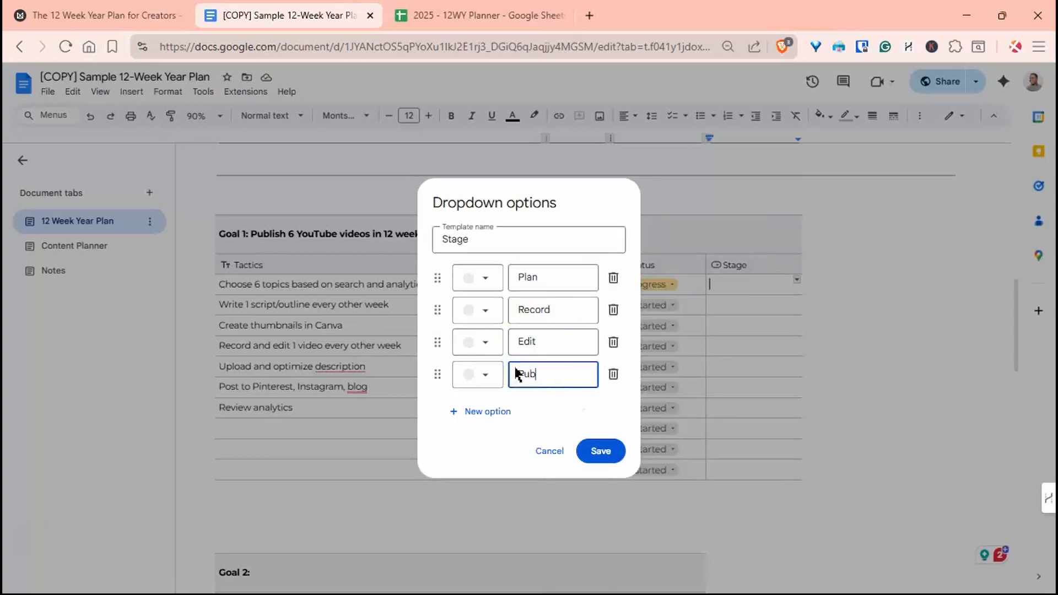
{"action": "type", "text": "Publish and Pro"}
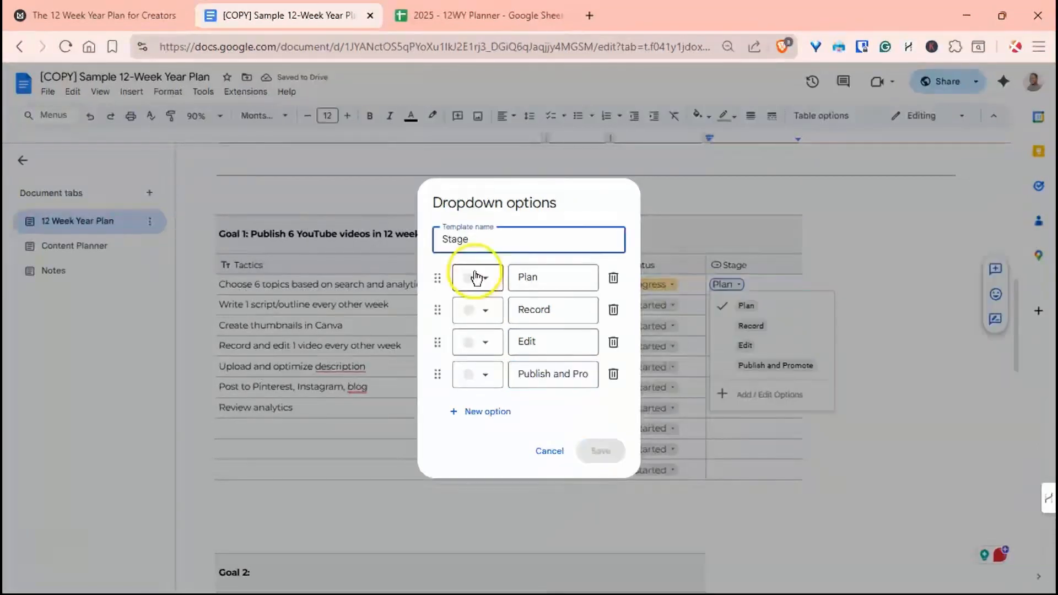
Step: Give the Stage dropdown's Plan option a light red background and "Publish and Promote" a light green one, and save the options
{"action": "left_click", "coordinate": [478, 277]}
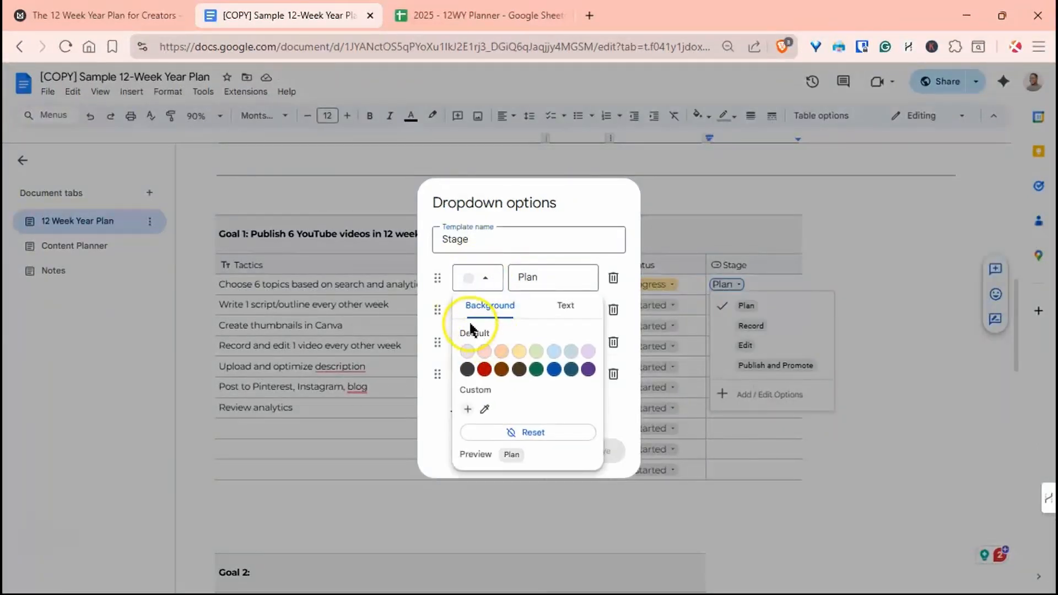
{"action": "left_click", "coordinate": [483, 351]}
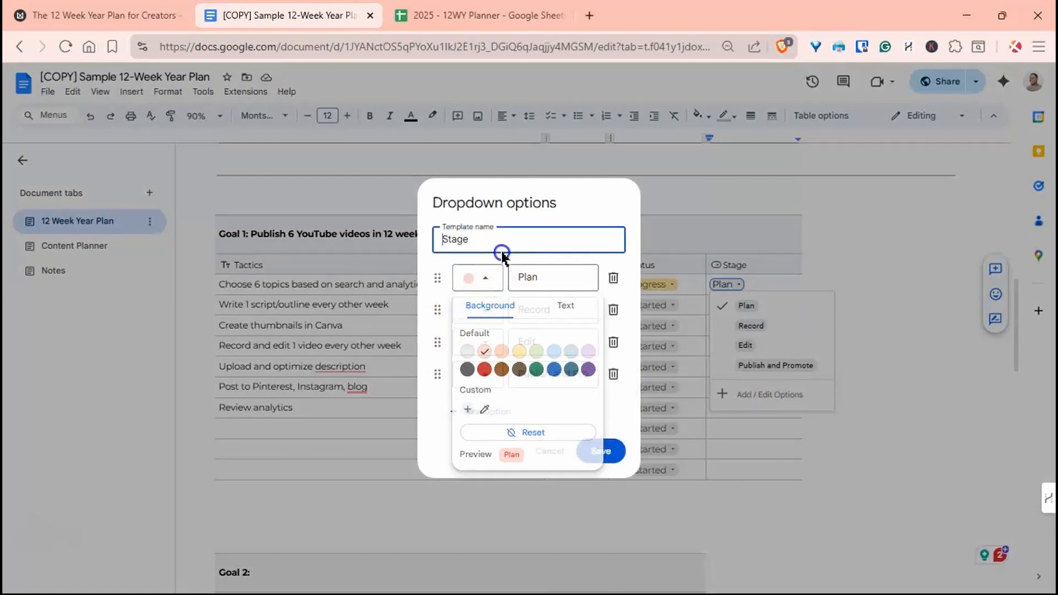
{"action": "left_click", "coordinate": [500, 237]}
{"action": "left_click", "coordinate": [477, 378]}
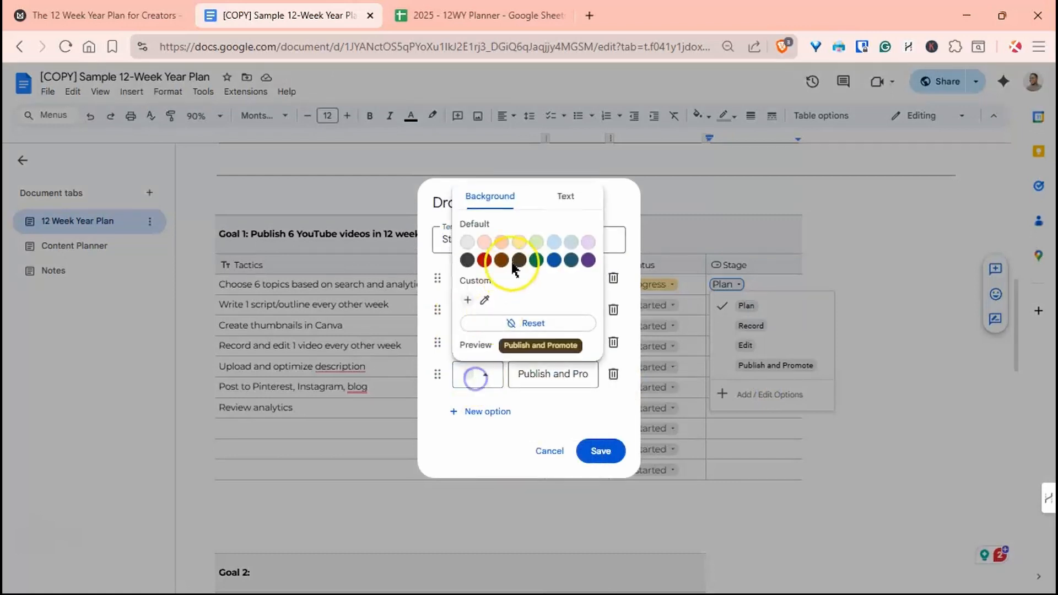
{"action": "left_click", "coordinate": [536, 242]}
{"action": "left_click", "coordinate": [556, 422]}
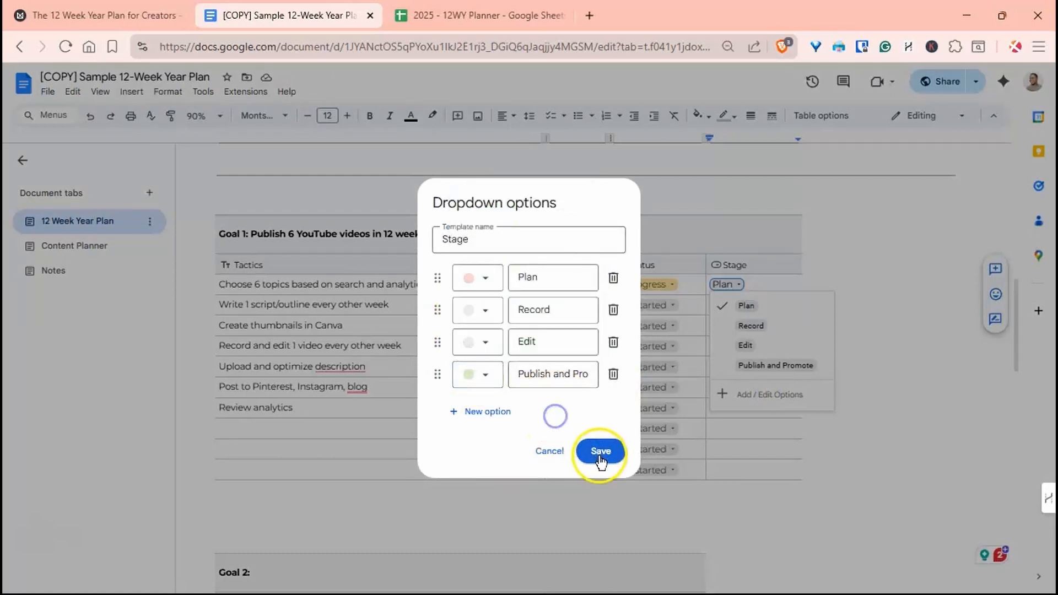
{"action": "left_click", "coordinate": [602, 458]}
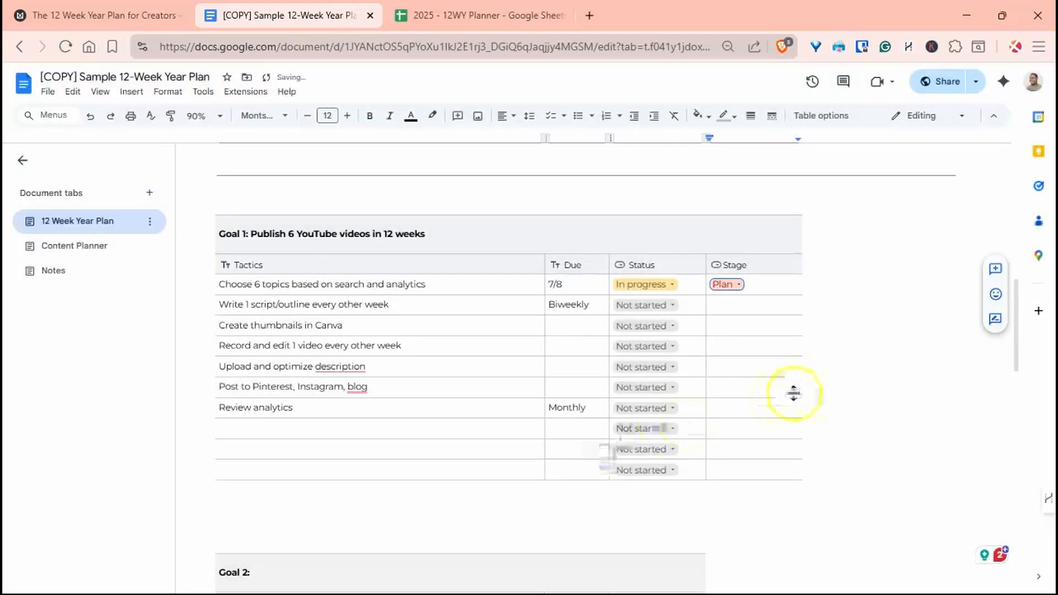
Step: Check the color-coded choices of the first tactic's Stage dropdown and close the list without changing the selection
{"action": "left_click", "coordinate": [736, 284]}
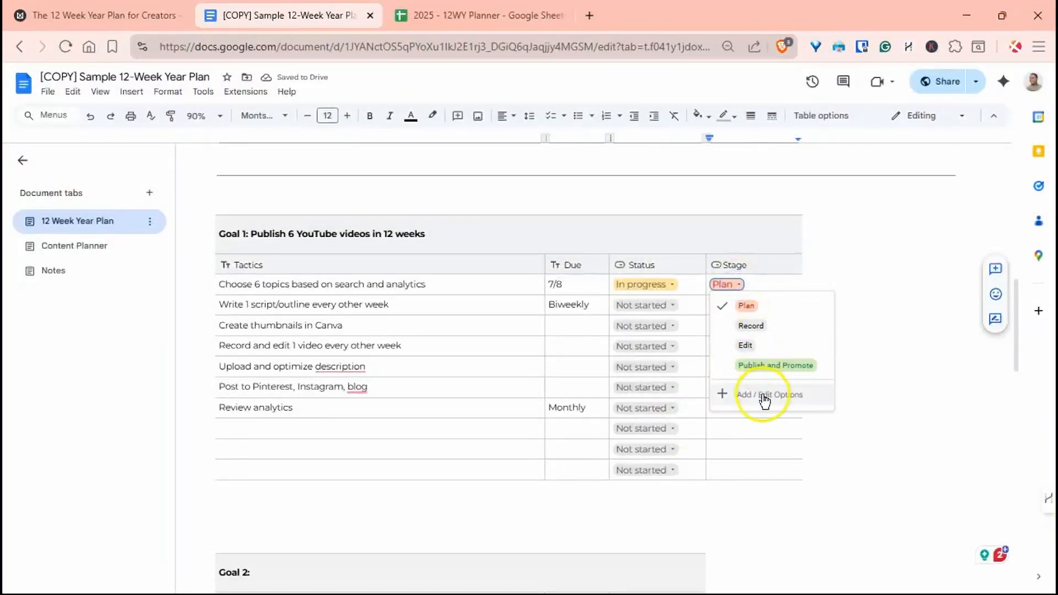
{"action": "left_click", "coordinate": [854, 257]}
{"action": "left_click", "coordinate": [710, 456]}
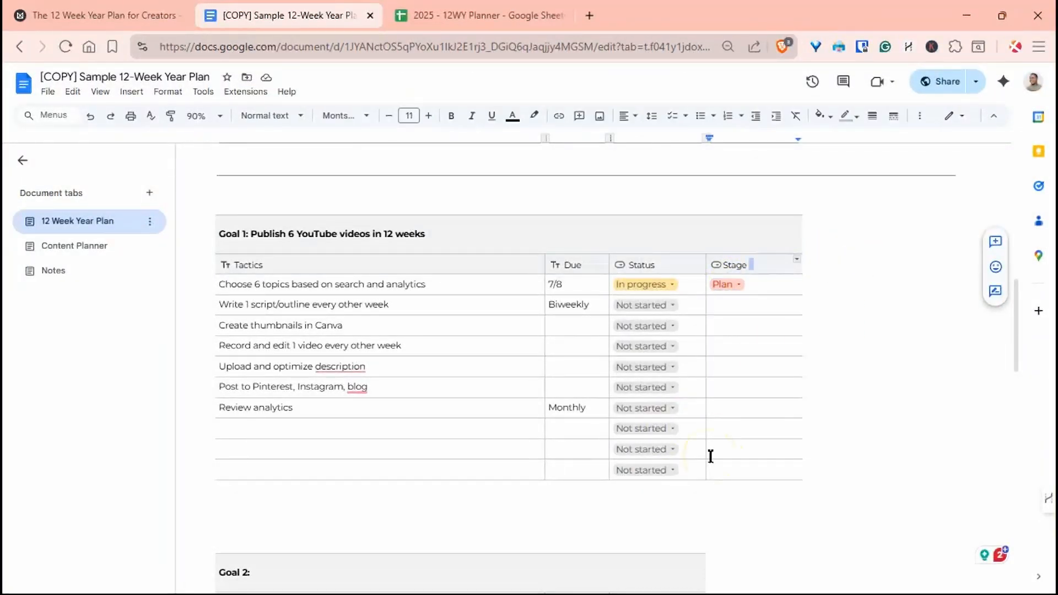
Step: Review the Goal 2 and Goal 3 tables and switch to the Milanote board "The 12 Week Year Plan for Creators"
{"action": "scroll", "coordinate": [593, 456], "scroll_direction": "down", "scroll_amount": 7}
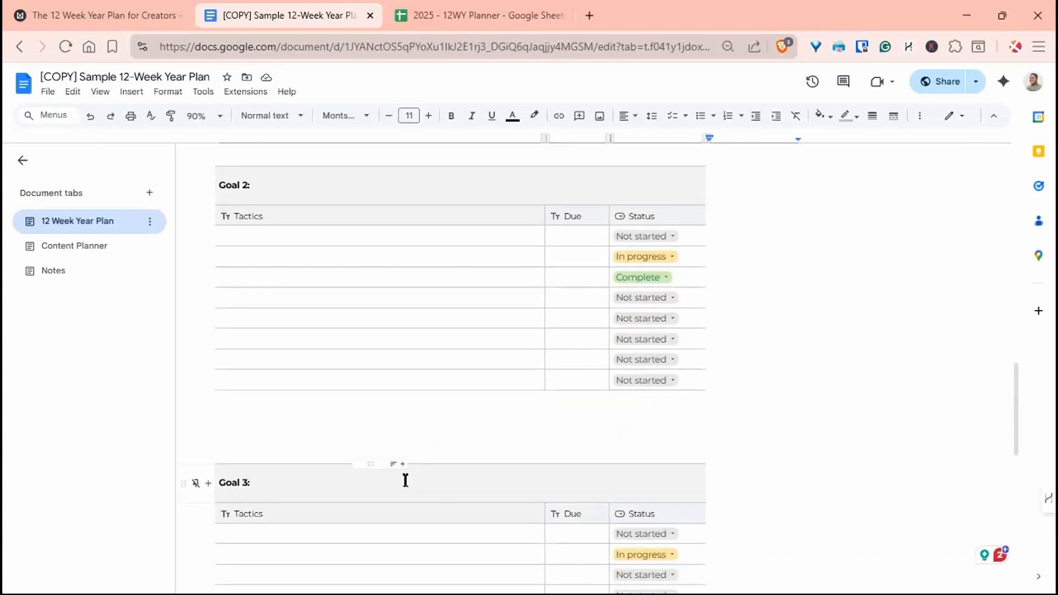
{"action": "scroll", "coordinate": [405, 481], "scroll_direction": "down", "scroll_amount": 1}
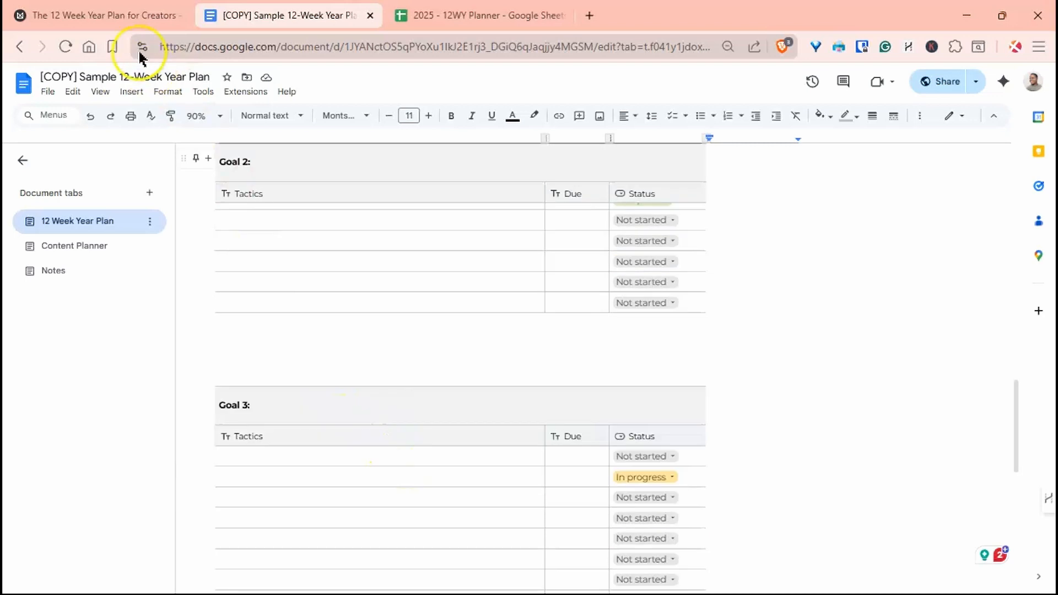
{"action": "left_click", "coordinate": [126, 11]}
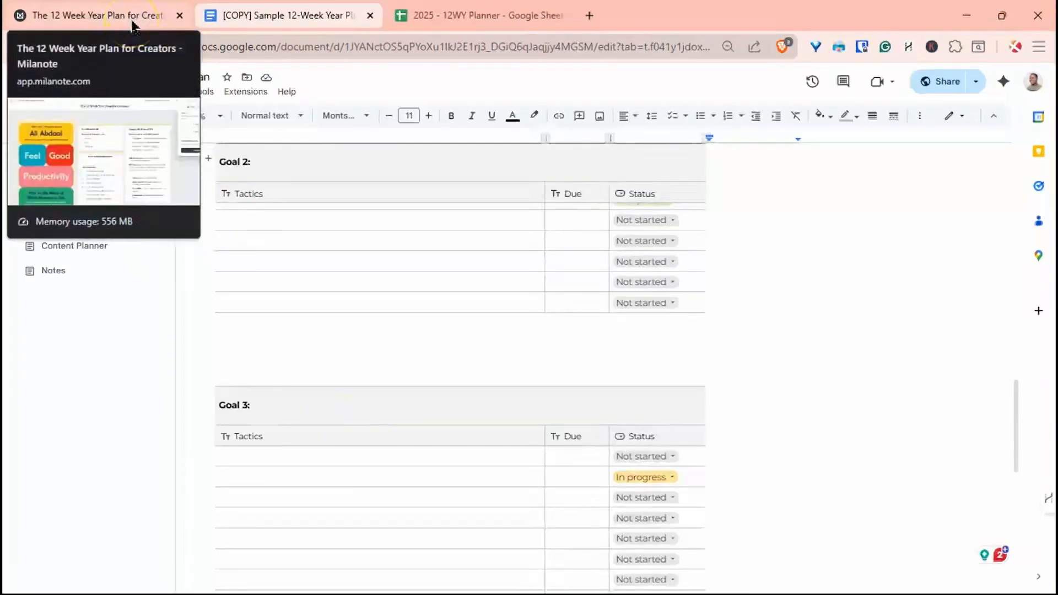